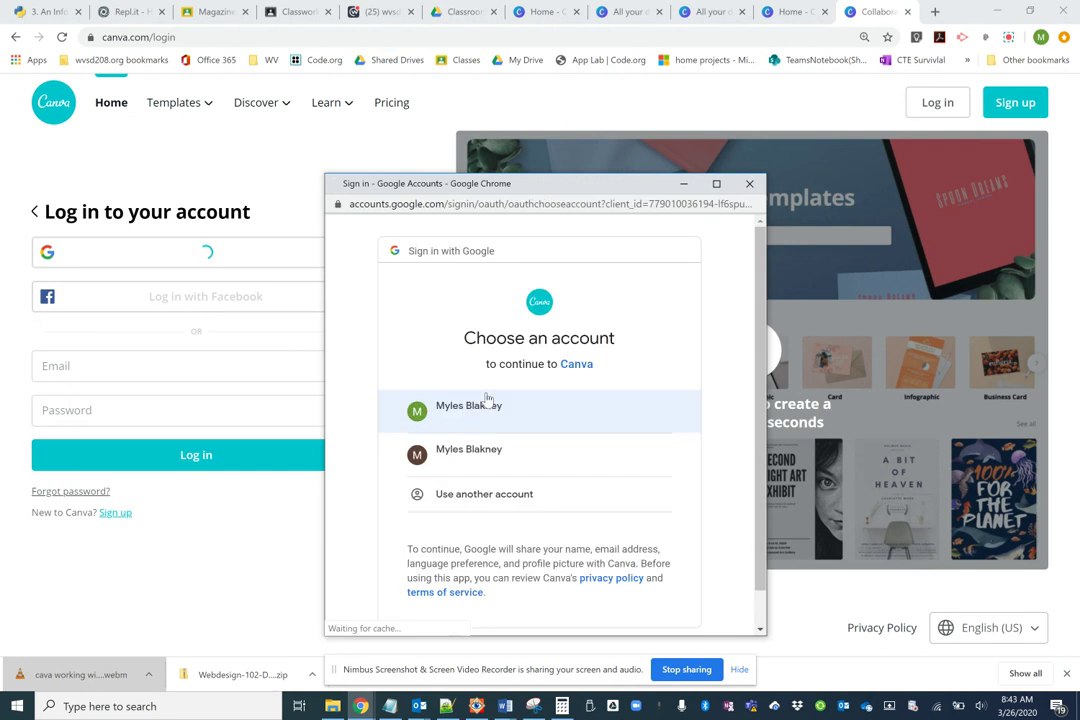
Sign in with the first listed Google account and create a custom design 8.5 in wide by 11 in high
click(494, 405)
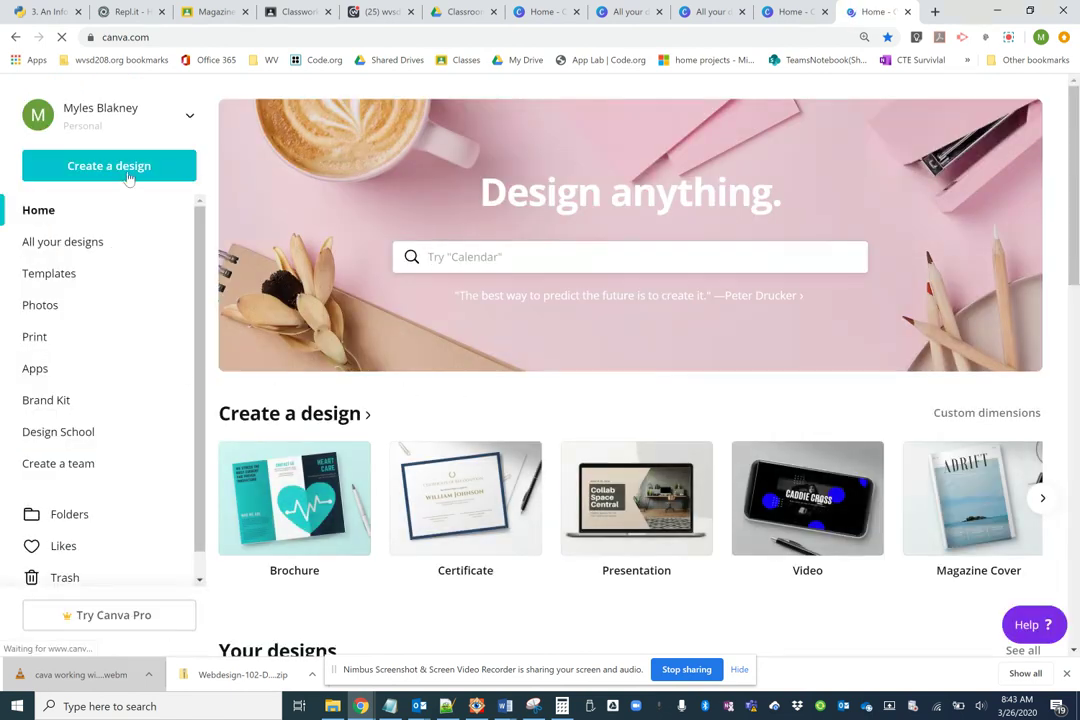
click(128, 170)
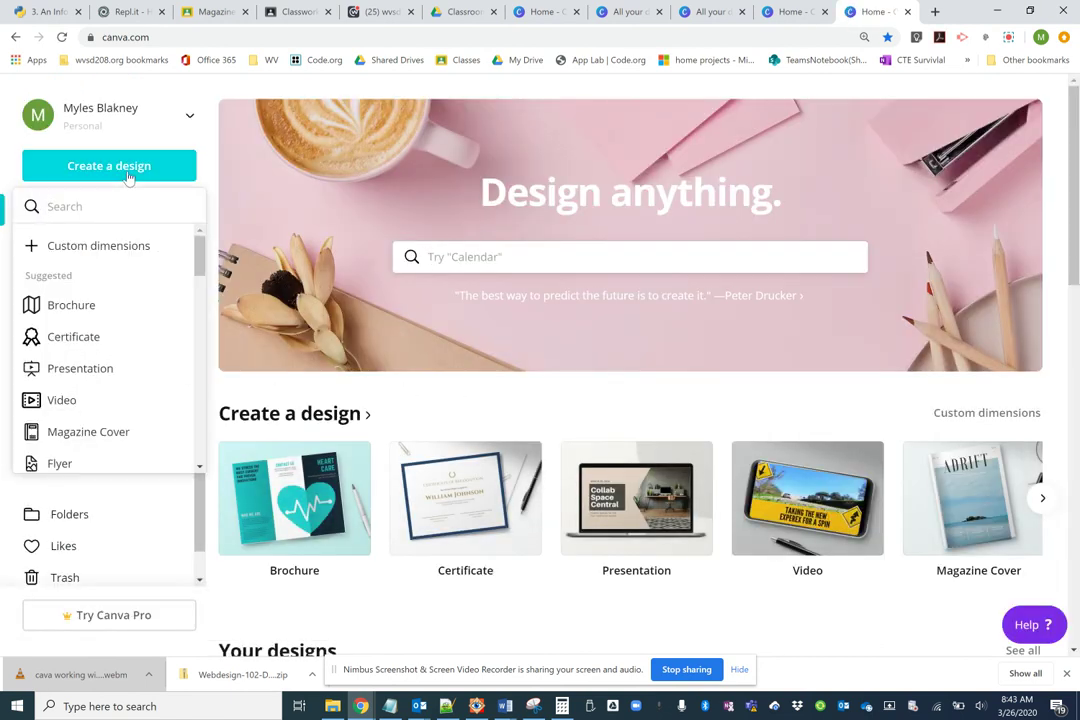
click(89, 246)
click(247, 260)
click(240, 287)
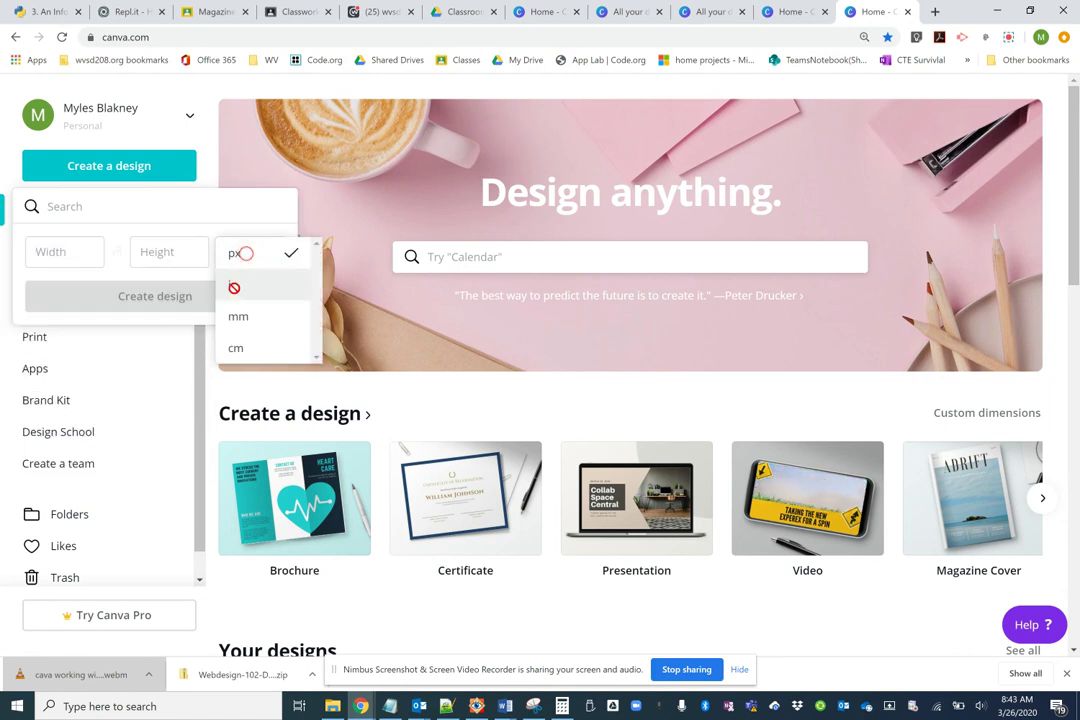
click(77, 254)
text(8.5)
click(142, 245)
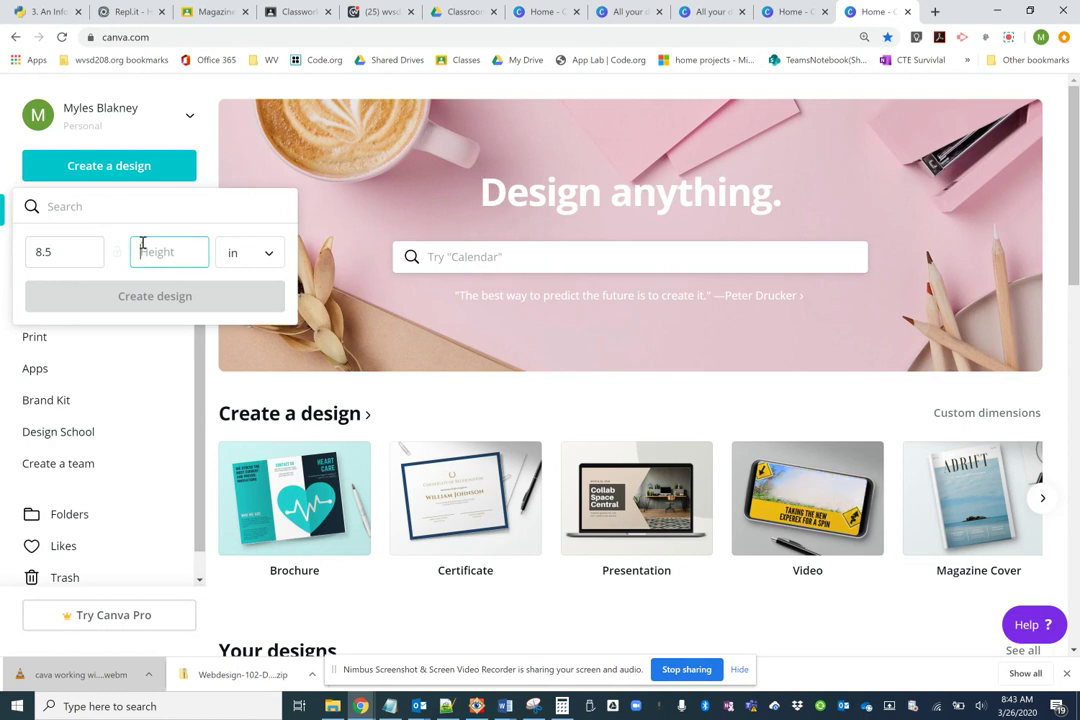
text(11)
click(147, 297)
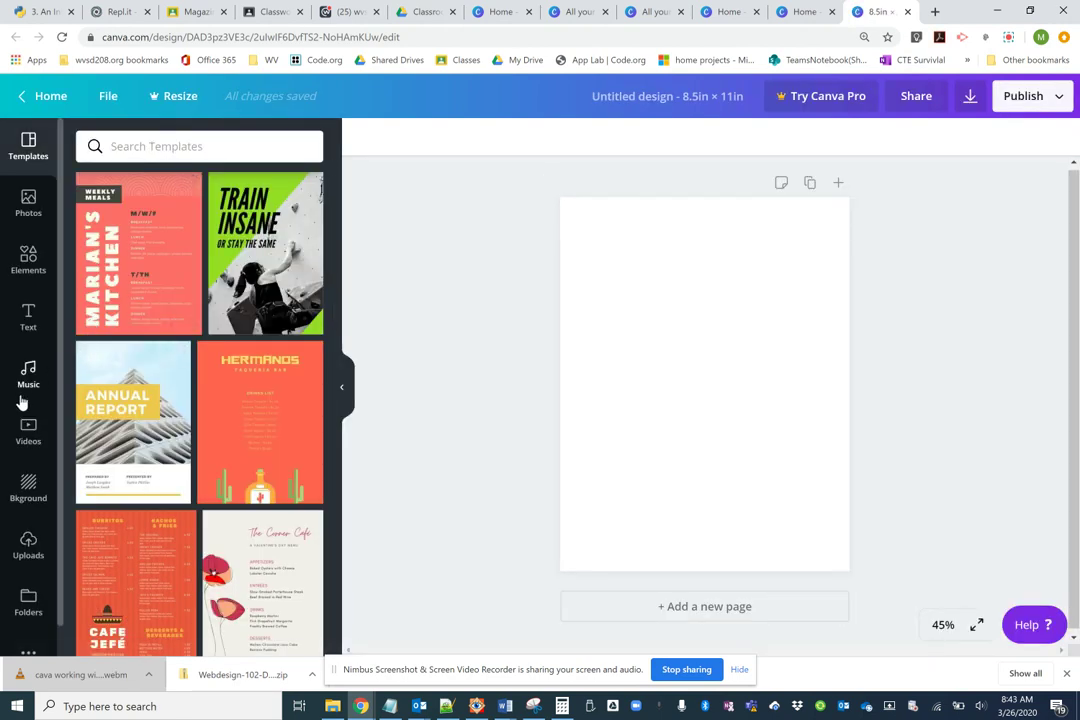
Add a heading near the top of the blank page and a subheading below it
click(29, 325)
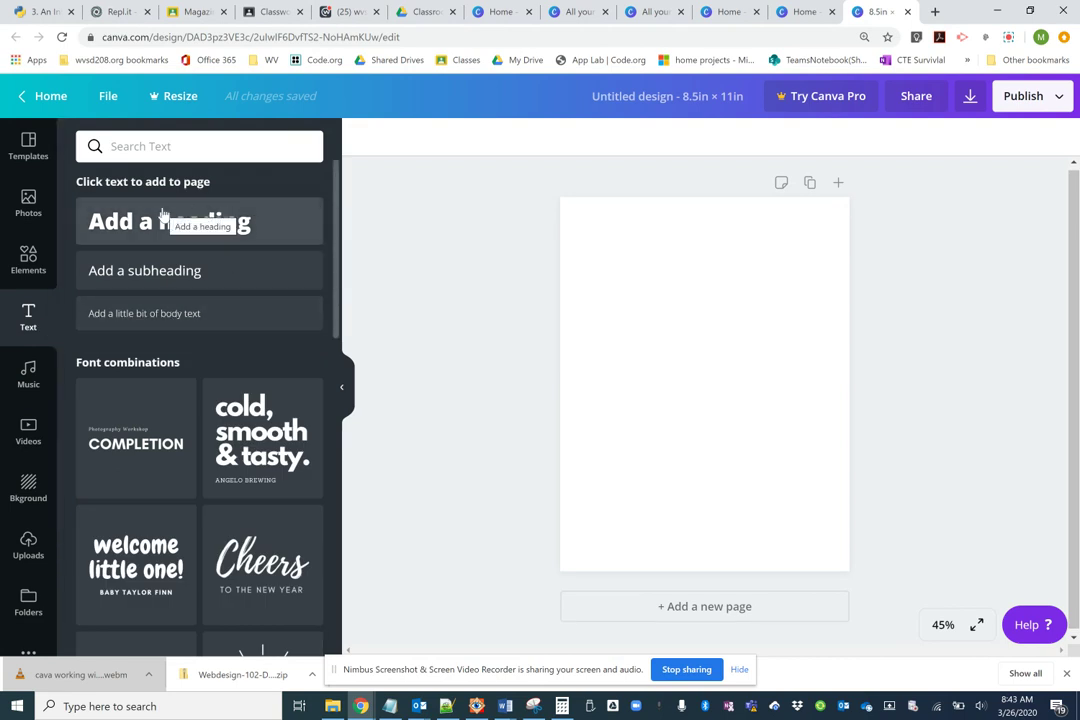
drag(234, 219, 658, 245)
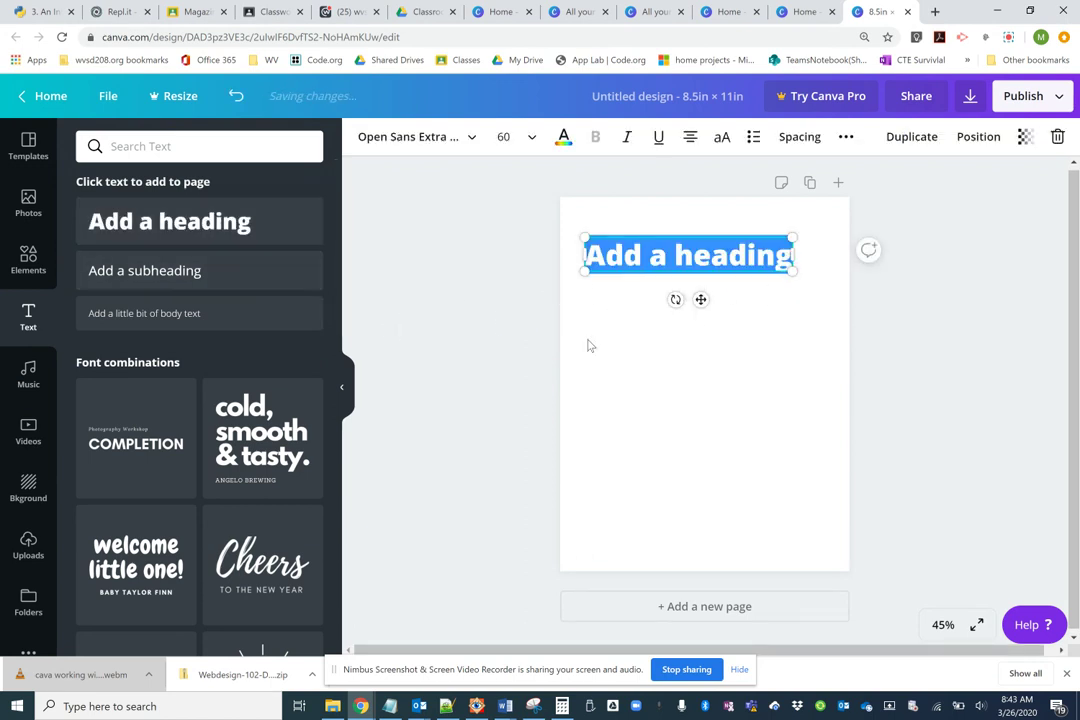
drag(140, 270, 688, 366)
click(811, 417)
Resize the heading's text box and scale its text to a font size of about 46.3, keeping it on one line
click(714, 258)
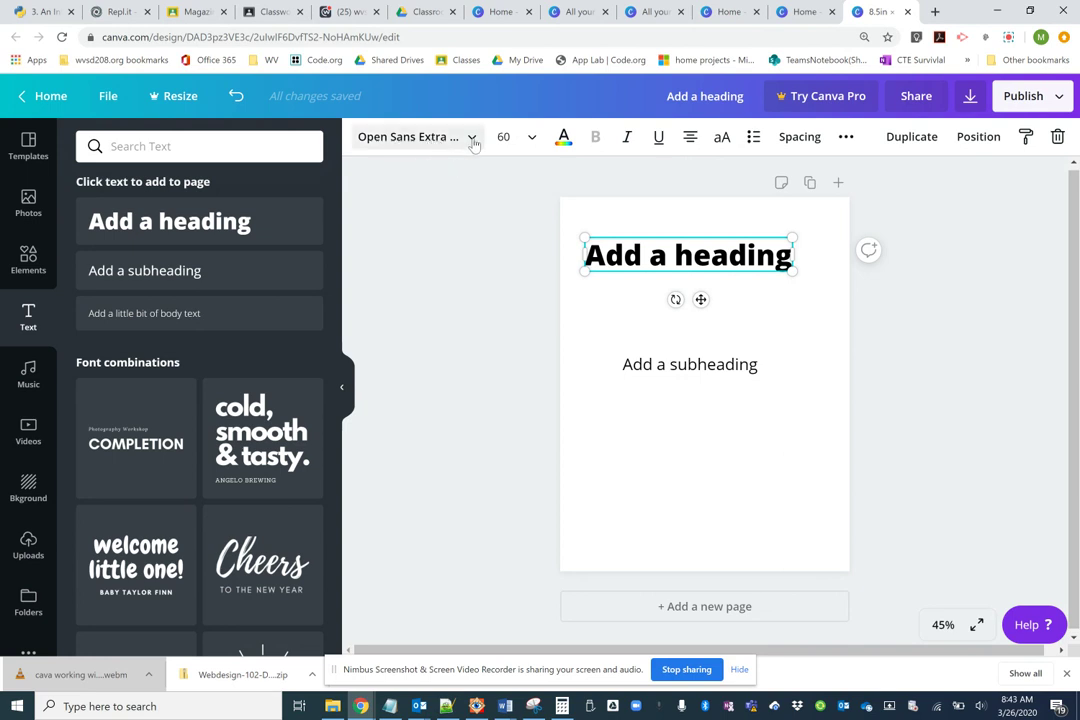
double_click(718, 256)
click(650, 256)
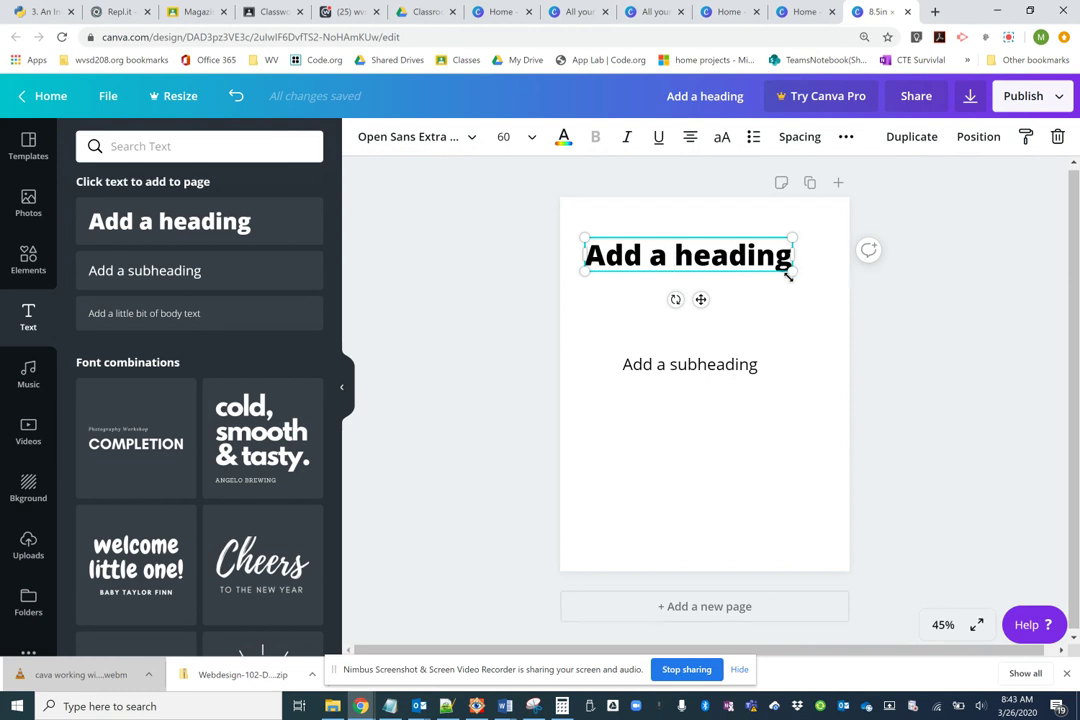
mouse_move(794, 273)
mouse_down()
mouse_move(837, 299)
mouse_move(709, 258)
mouse_move(694, 264)
mouse_move(800, 297)
mouse_move(728, 283)
mouse_move(798, 294)
mouse_move(776, 256)
mouse_move(675, 256)
mouse_move(829, 264)
mouse_move(784, 265)
mouse_up()
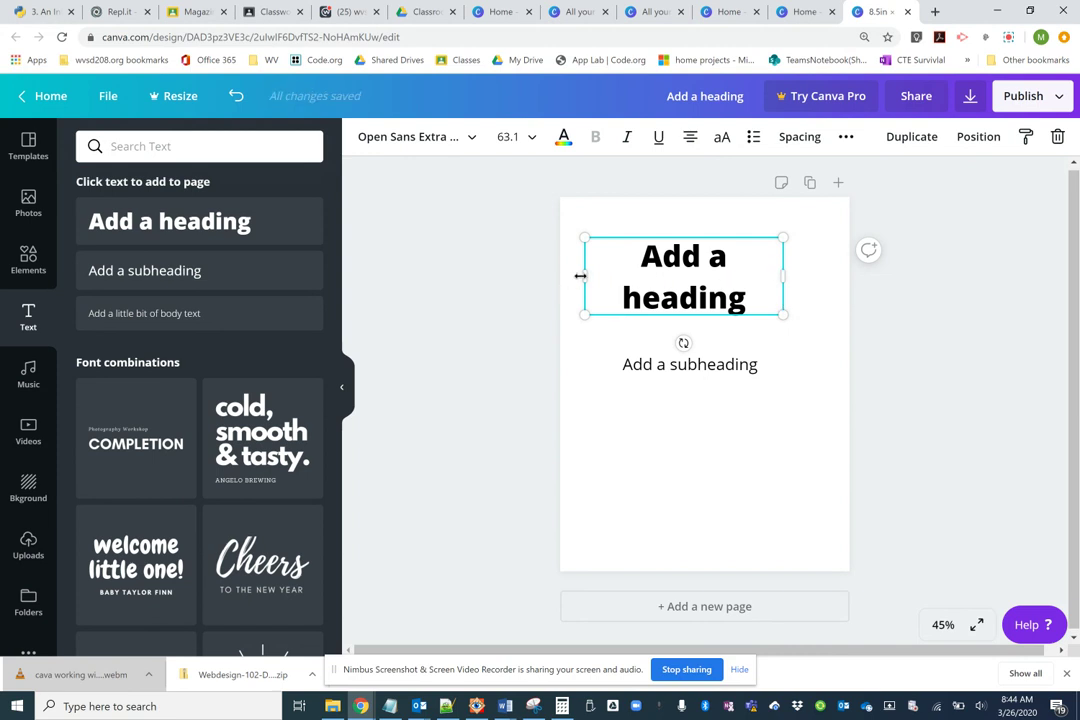
mouse_move(594, 273)
mouse_down()
mouse_move(612, 273)
mouse_move(589, 274)
mouse_up()
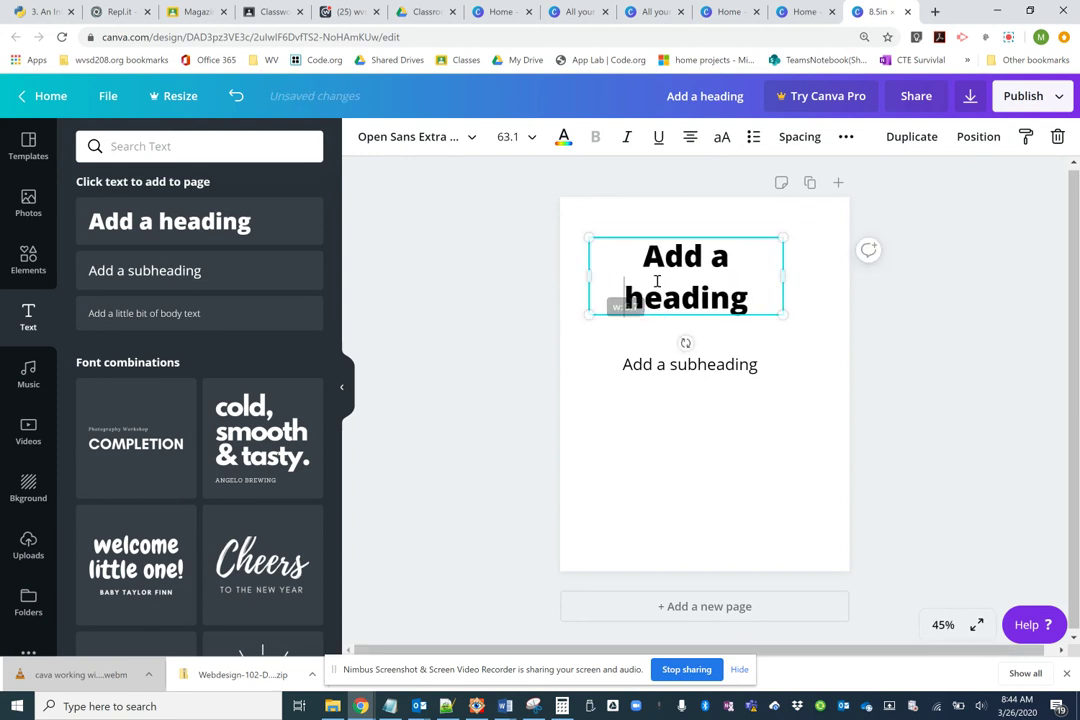
drag(784, 316, 786, 251)
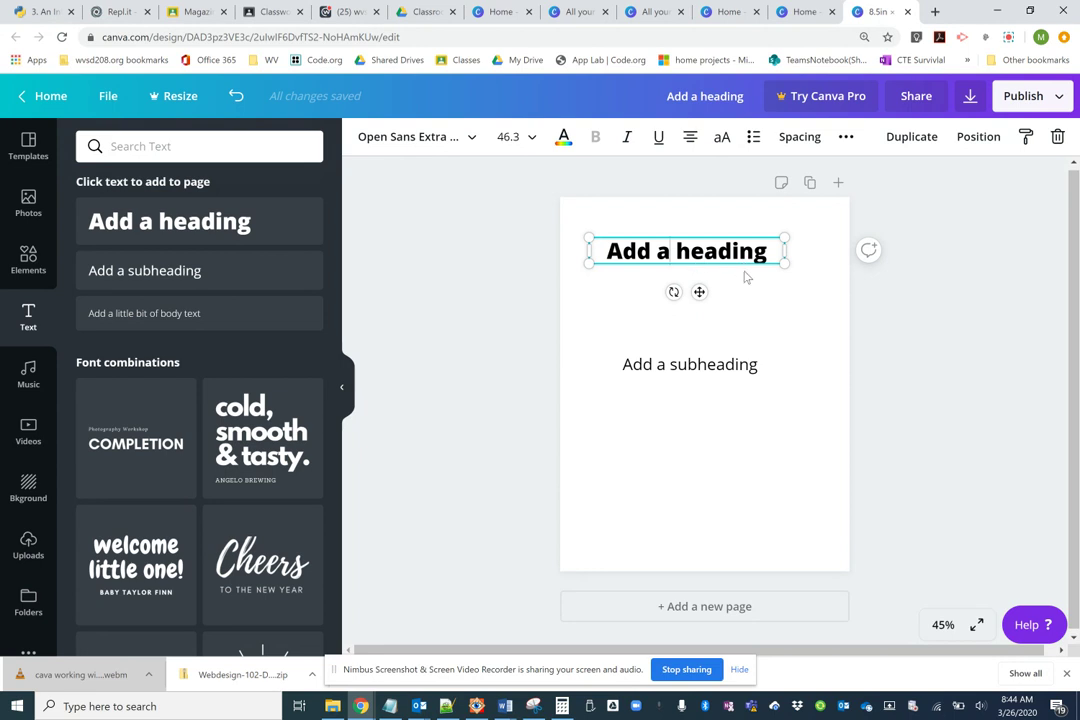
Change the font of all the heading text to Beach Resort
key(ctrl+a)
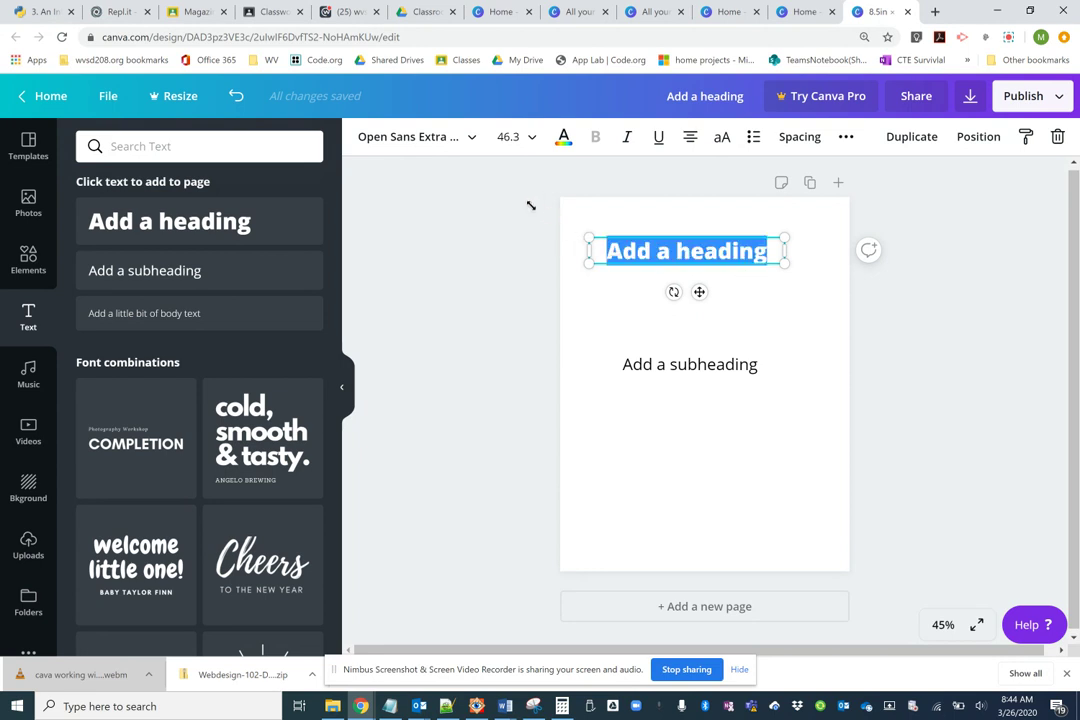
click(472, 139)
drag(340, 245, 338, 468)
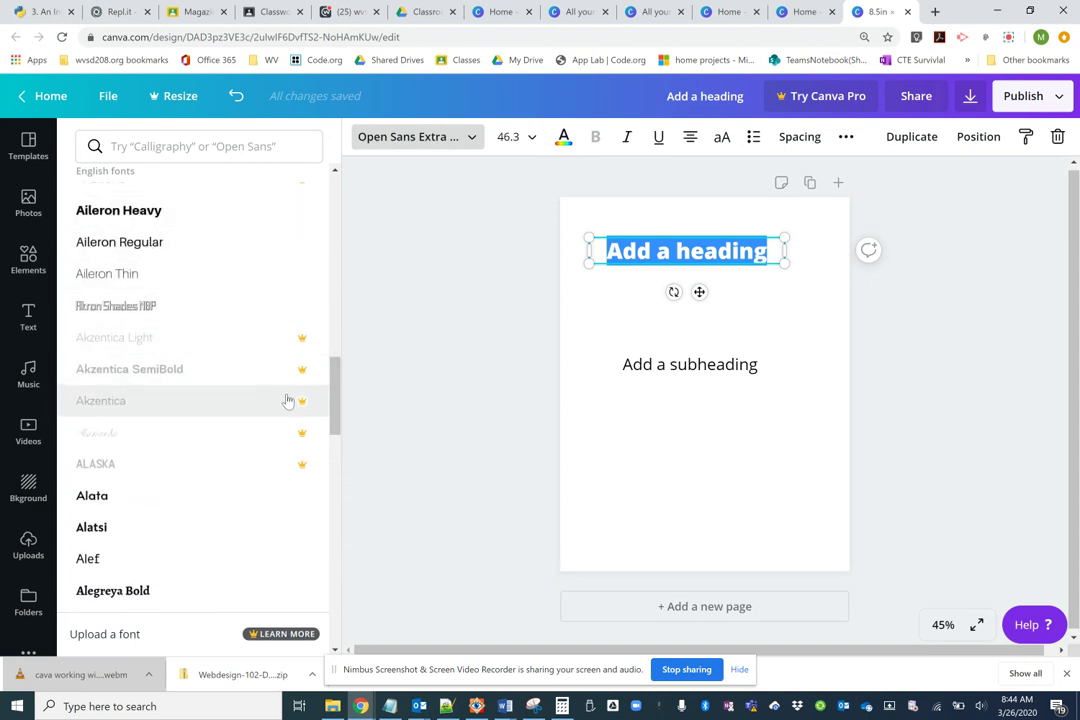
drag(334, 406, 327, 620)
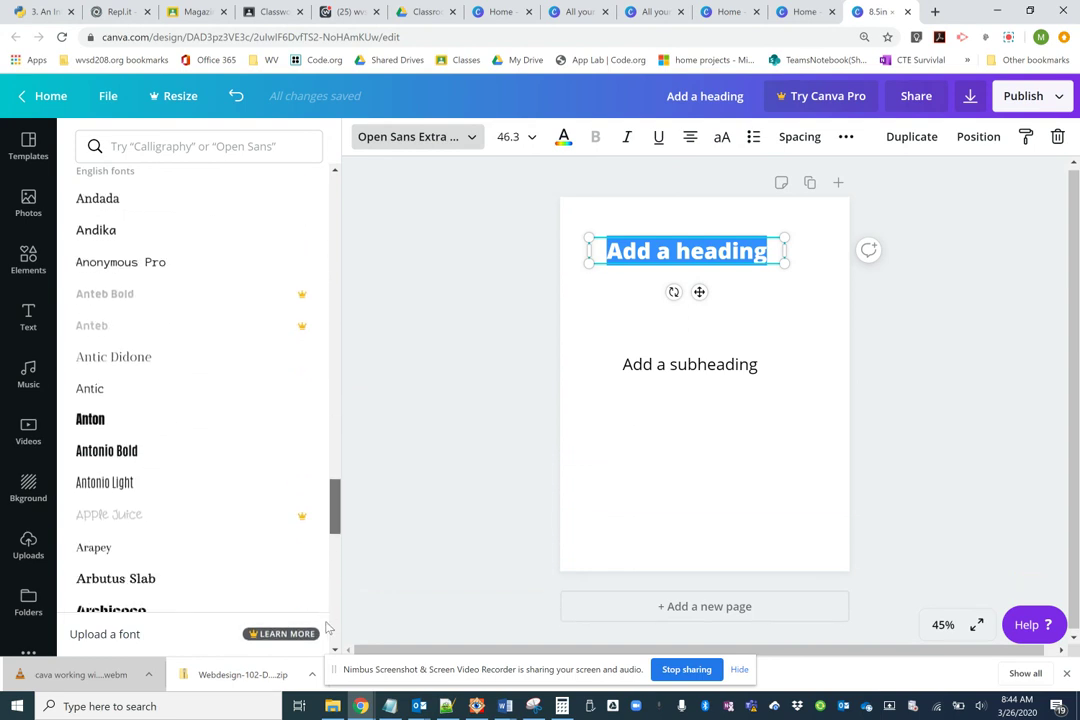
scroll(240, 590, down, 5)
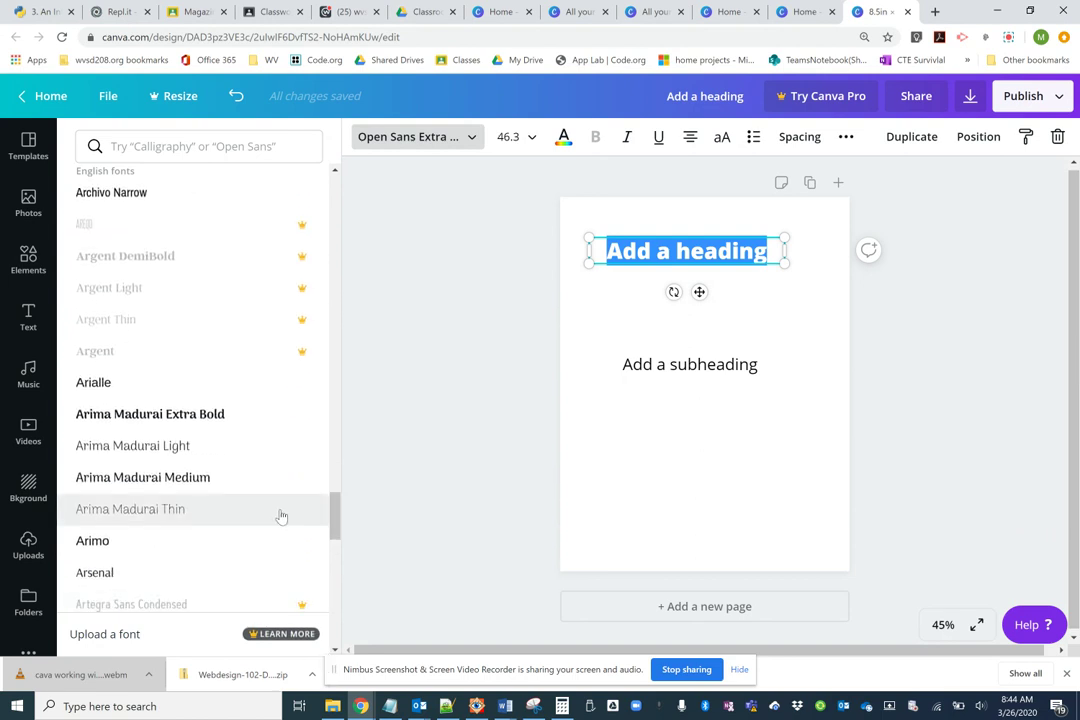
scroll(281, 516, down, 8)
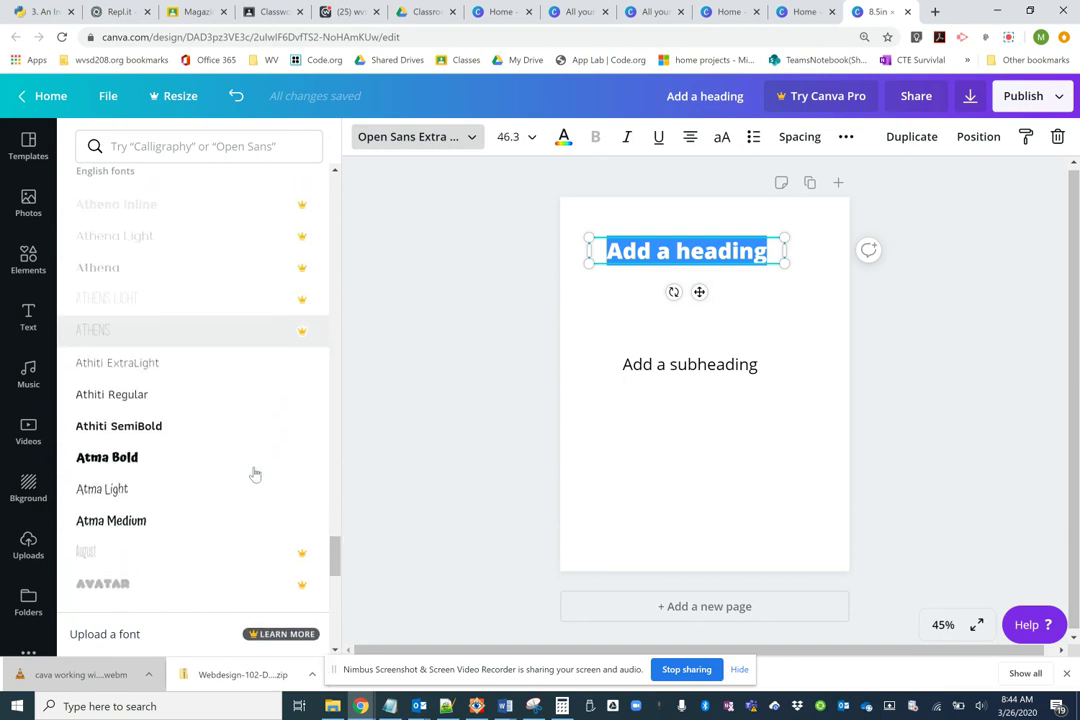
scroll(174, 443, down, 5)
scroll(174, 443, down, 8)
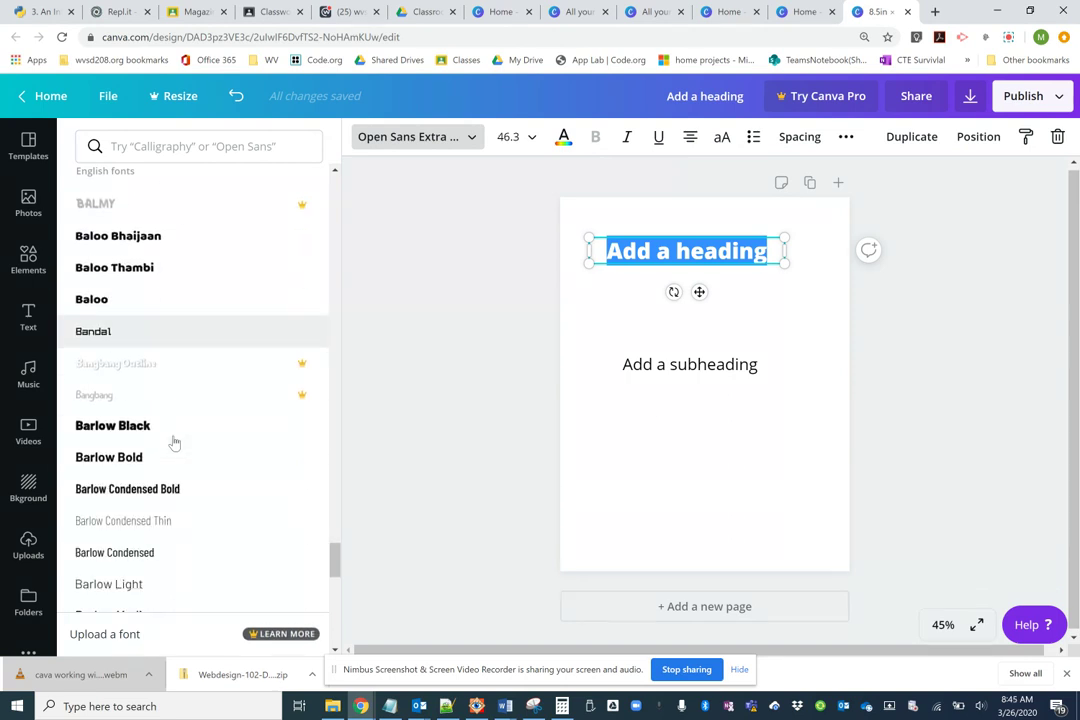
scroll(174, 443, up, 1)
scroll(175, 441, down, 5)
scroll(176, 440, down, 5)
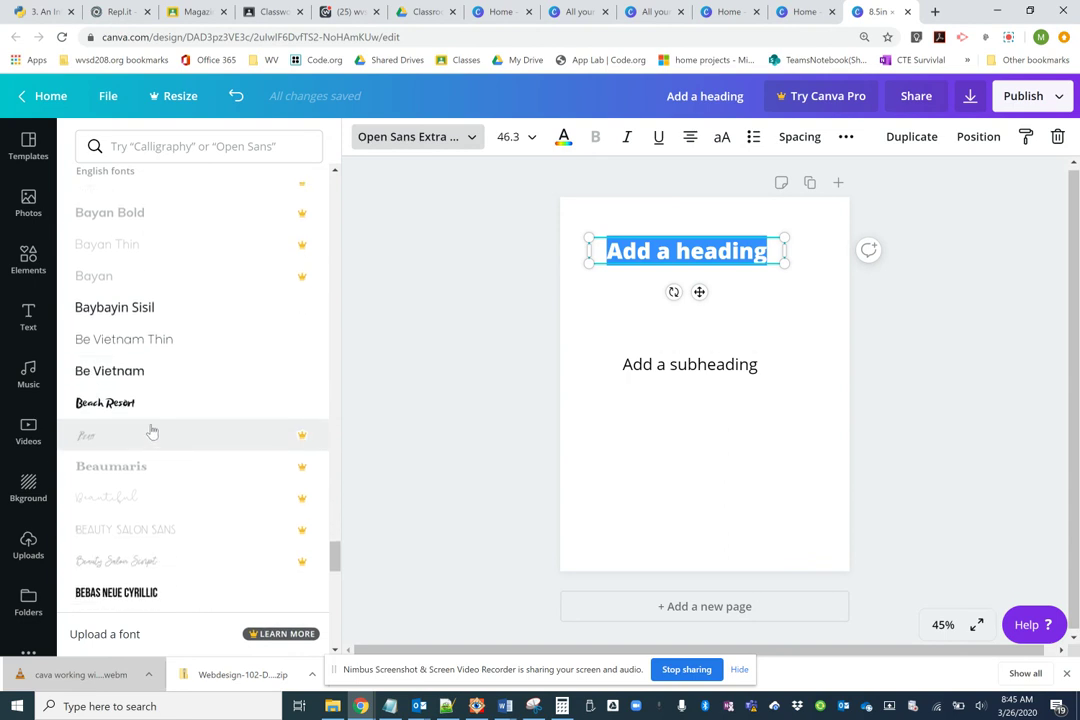
click(136, 405)
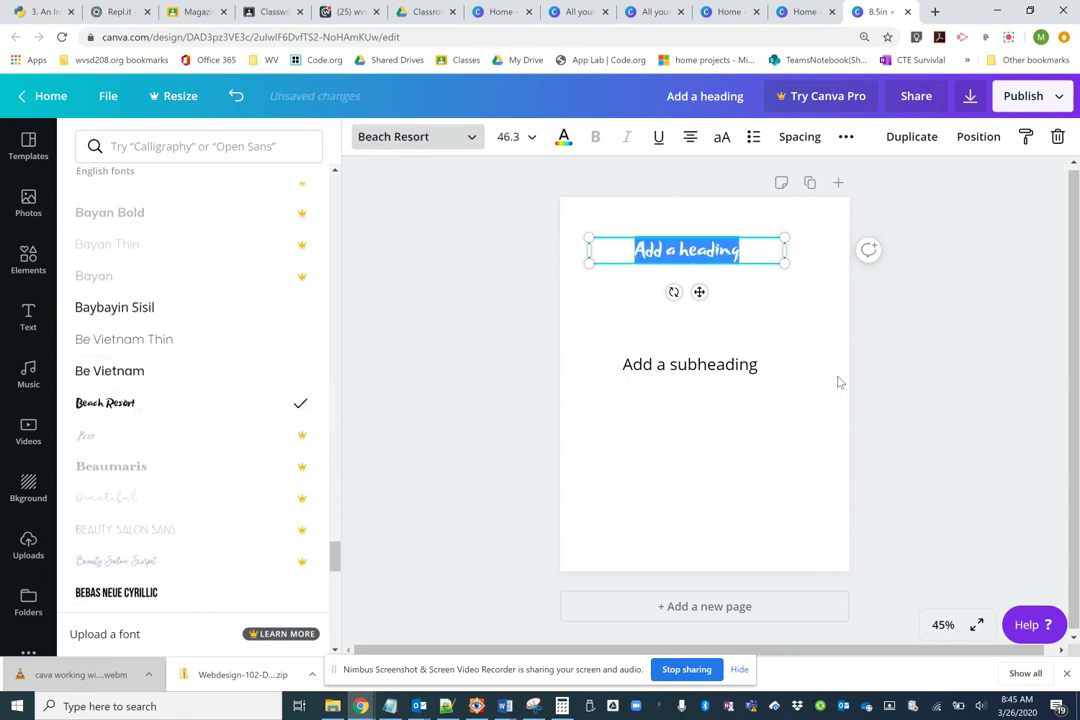
click(757, 294)
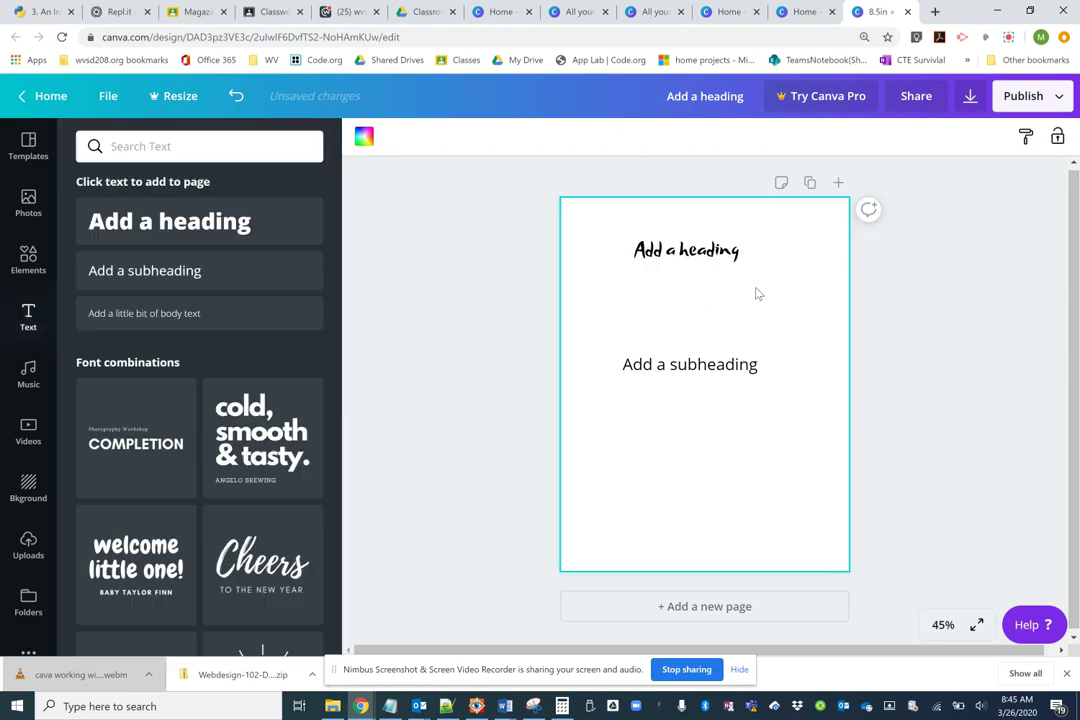
Enlarge the heading to a font size of about 97.9 and stretch its box across the full page width
click(772, 262)
drag(782, 260, 951, 409)
drag(811, 284, 709, 272)
drag(896, 248, 772, 252)
drag(626, 260, 704, 248)
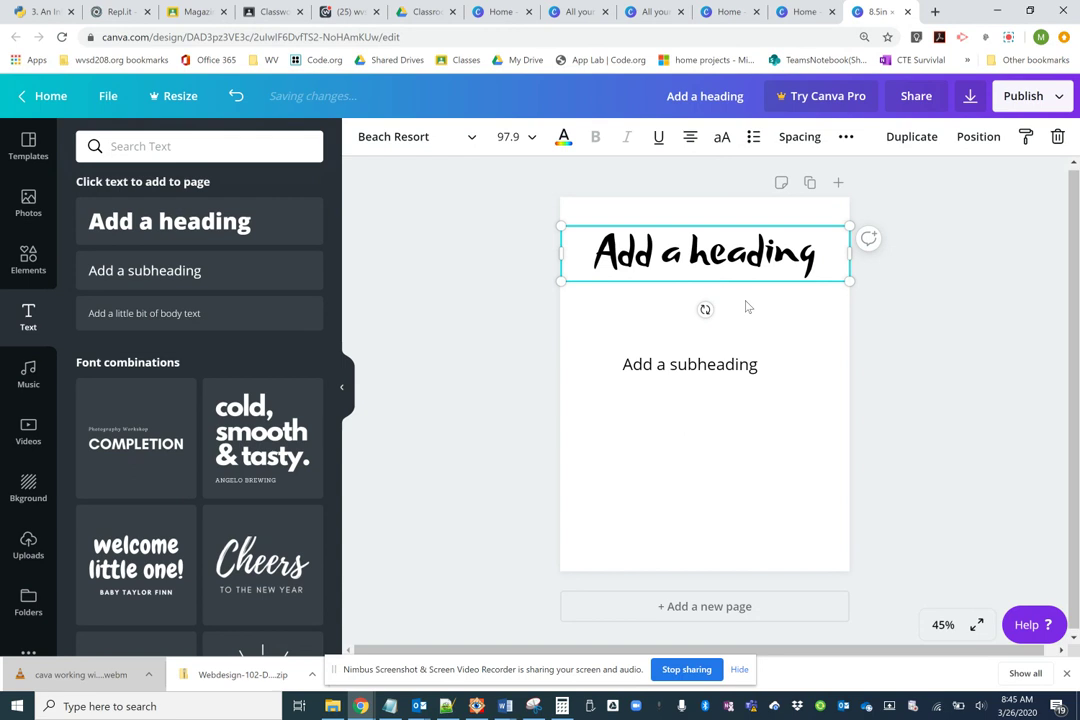
click(796, 356)
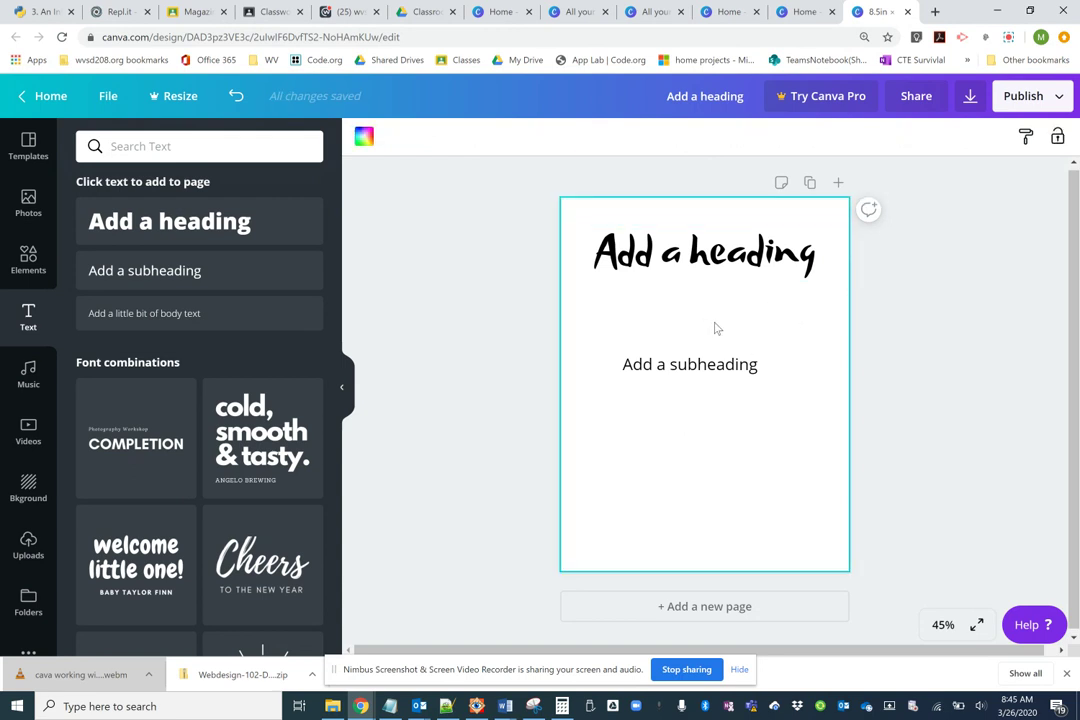
Recolour all the heading text with the medium blue from the default colours
click(738, 255)
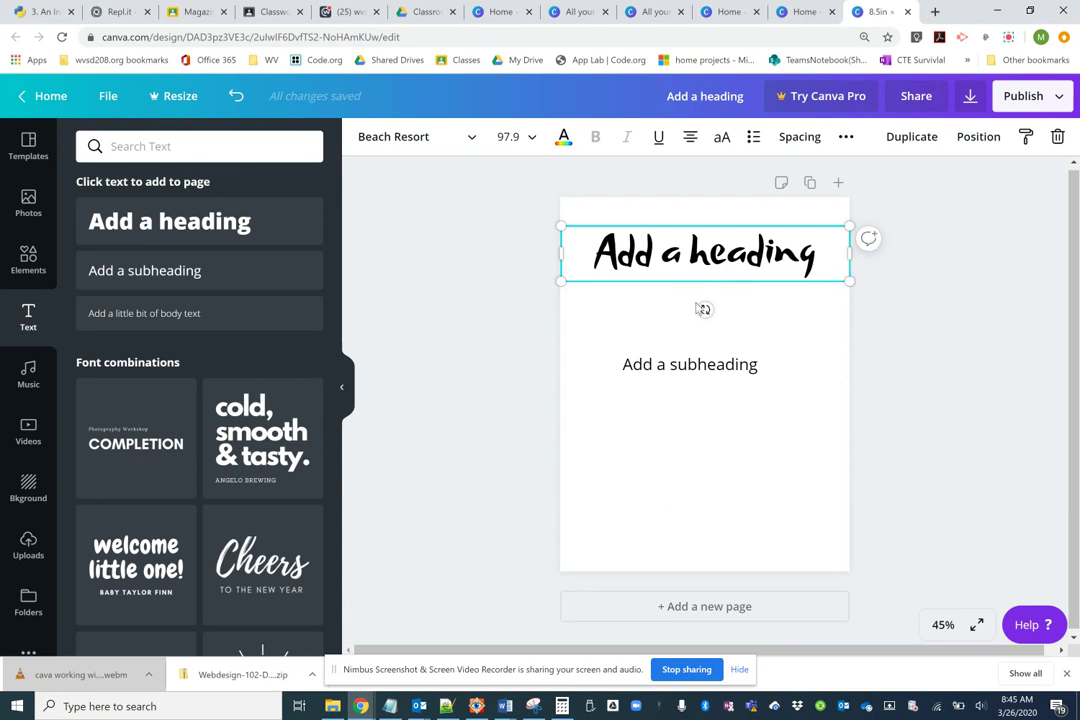
mouse_move(706, 309)
mouse_down()
mouse_move(759, 294)
mouse_move(668, 301)
mouse_move(740, 306)
mouse_move(704, 302)
mouse_up()
drag(595, 252, 814, 251)
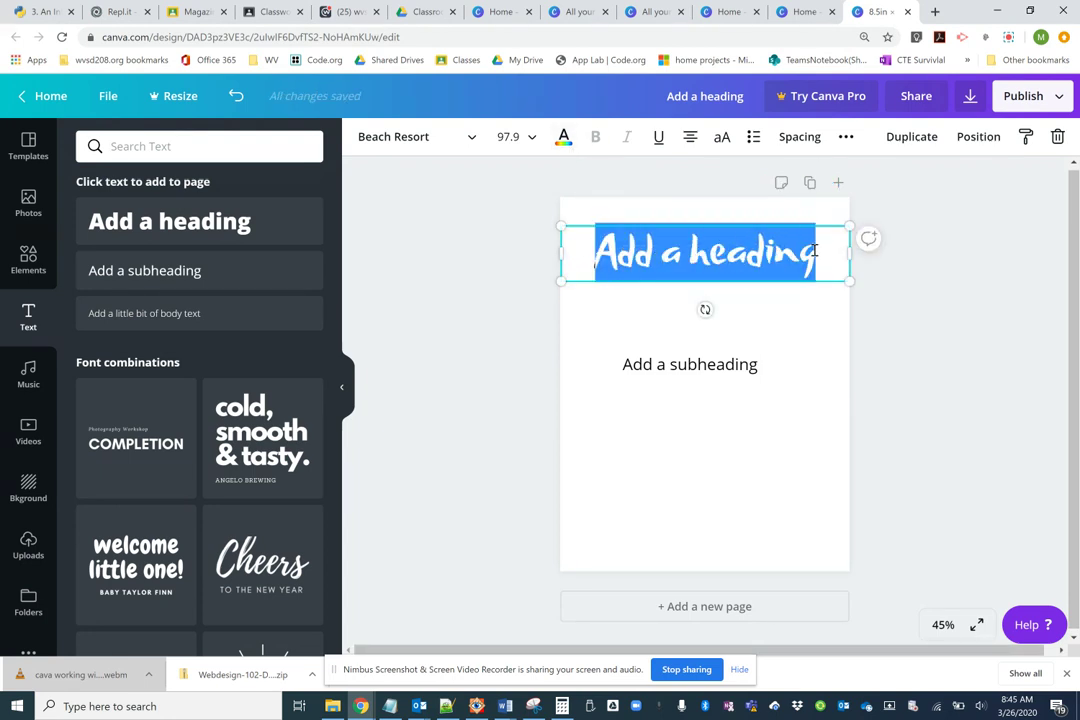
click(564, 140)
click(262, 454)
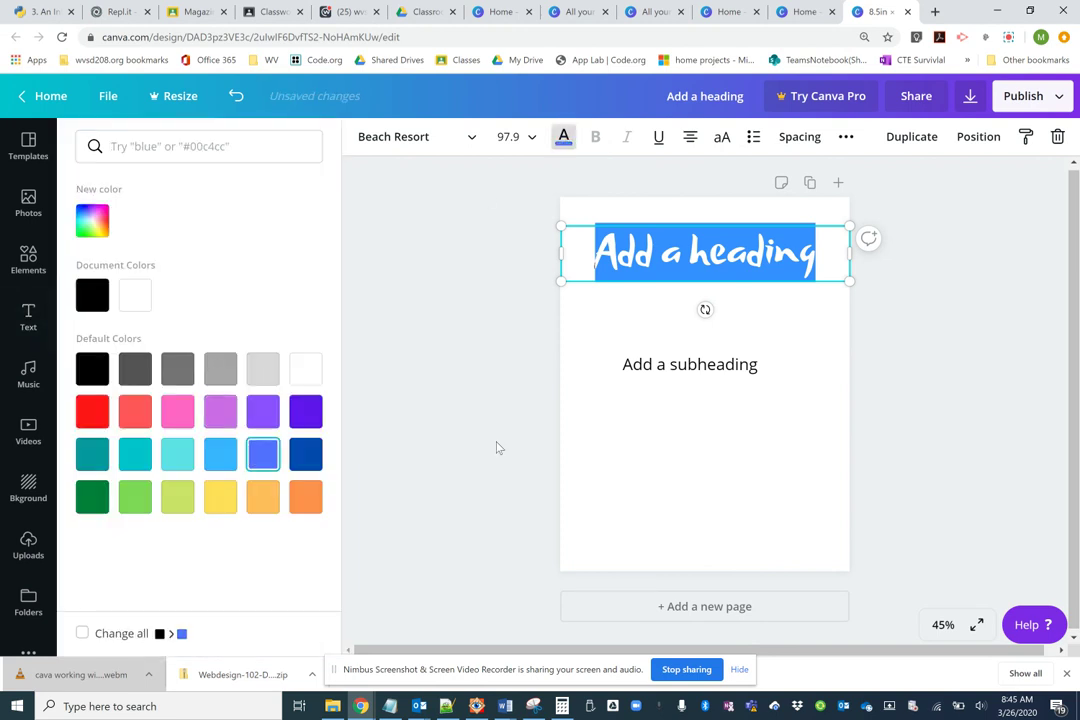
click(633, 497)
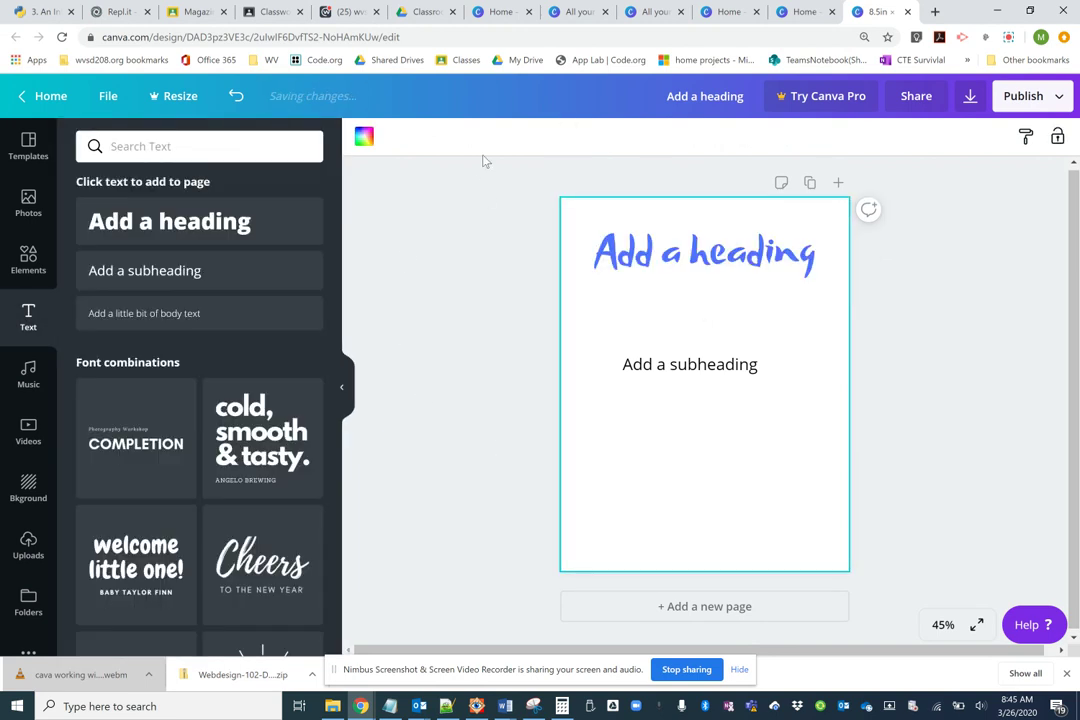
Try a custom magenta hue for the page background
click(365, 137)
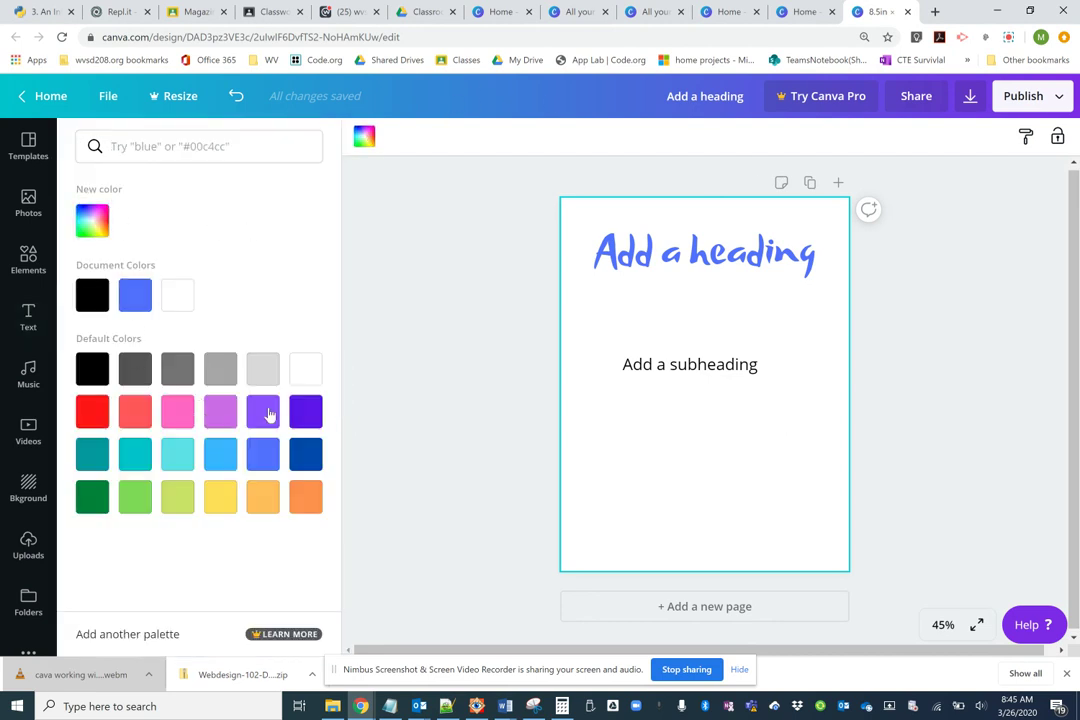
click(90, 222)
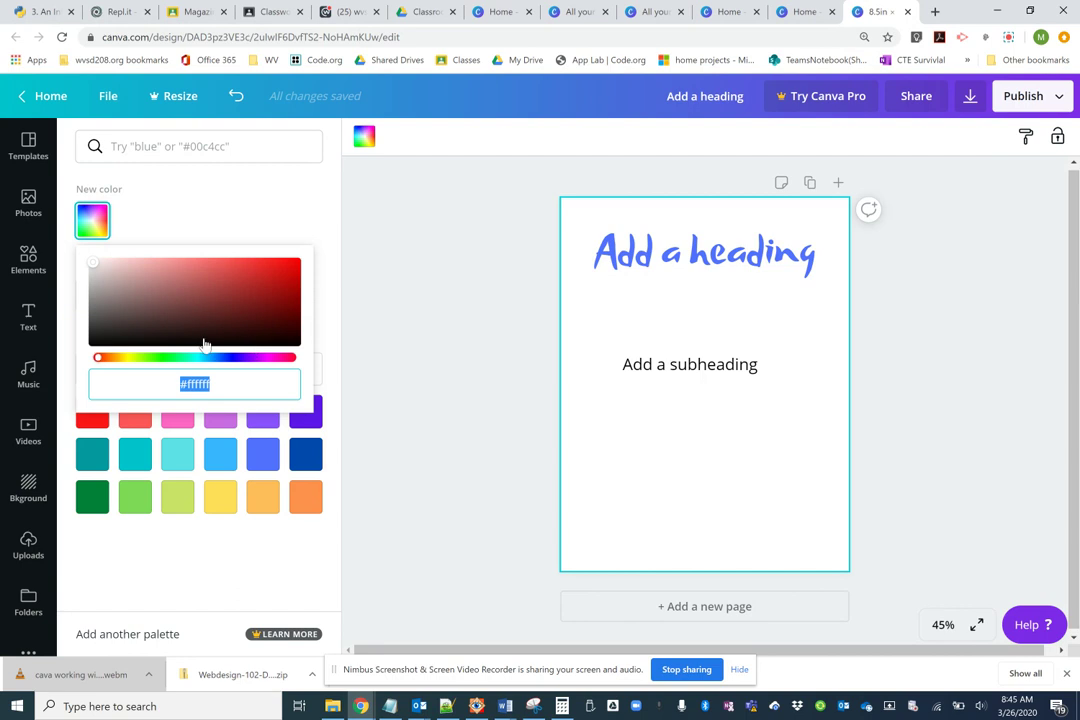
drag(173, 358, 258, 358)
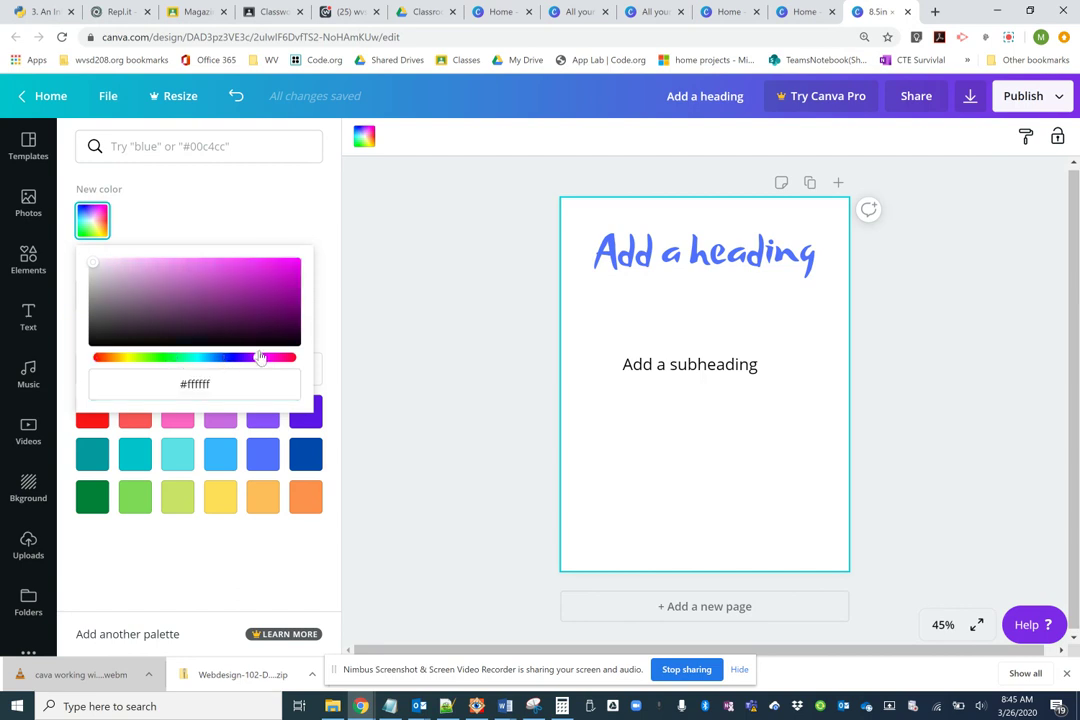
click(211, 388)
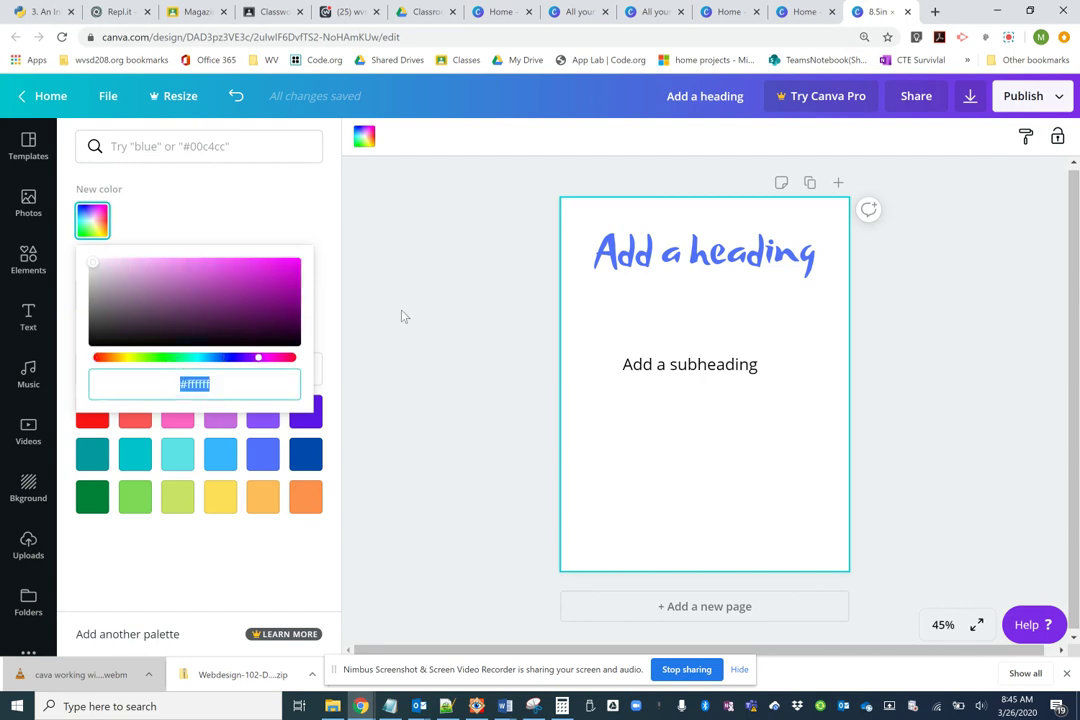
click(436, 193)
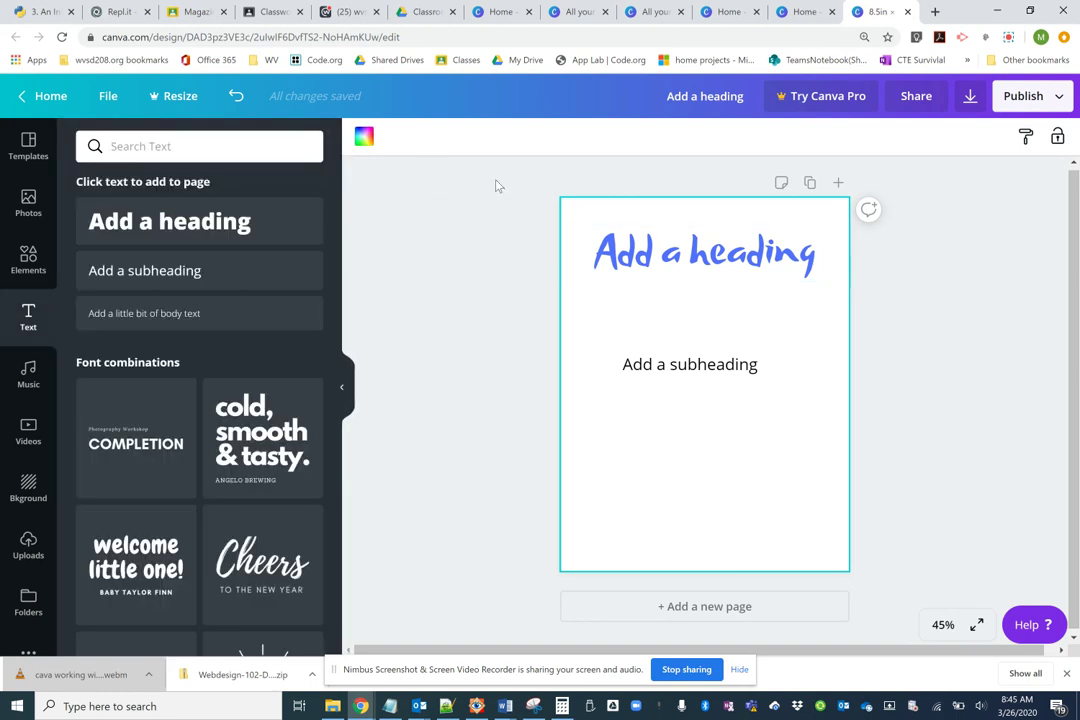
Duplicate the blue heading and place the copy directly below the original, above the subheading
click(640, 256)
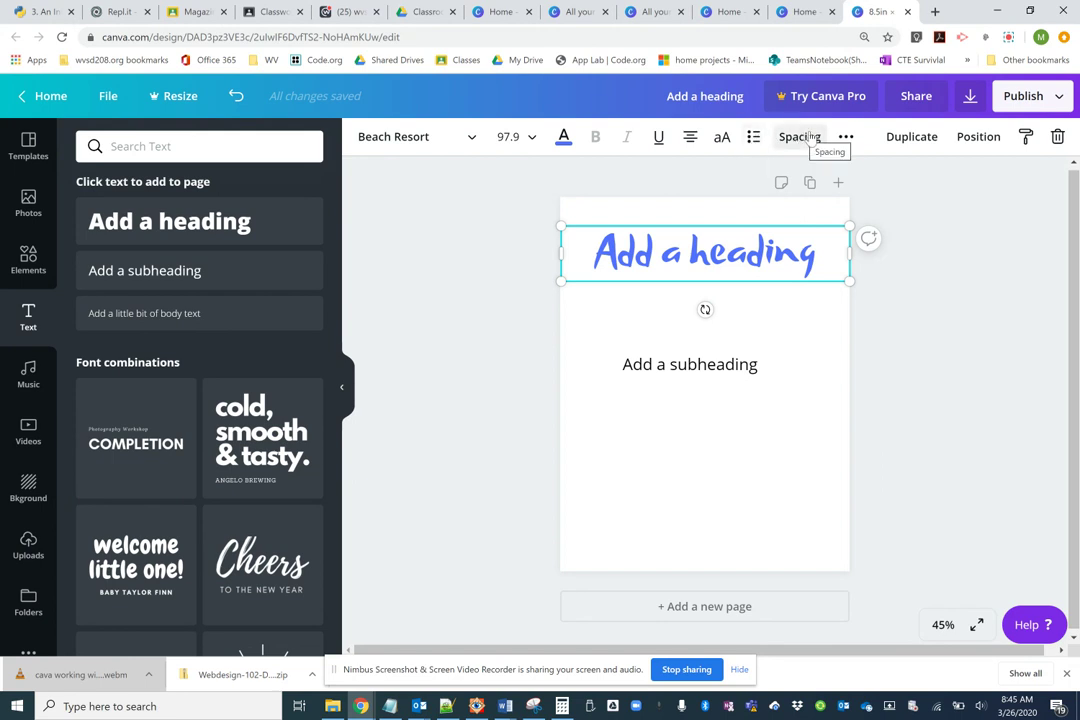
click(915, 138)
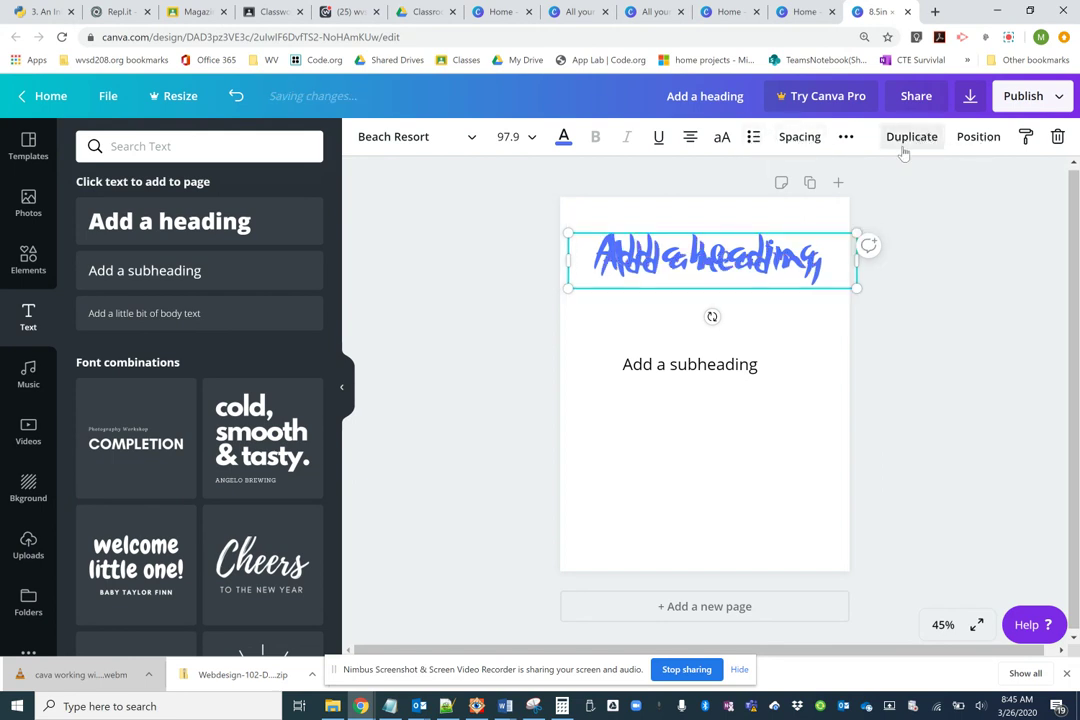
drag(743, 294, 731, 344)
click(757, 408)
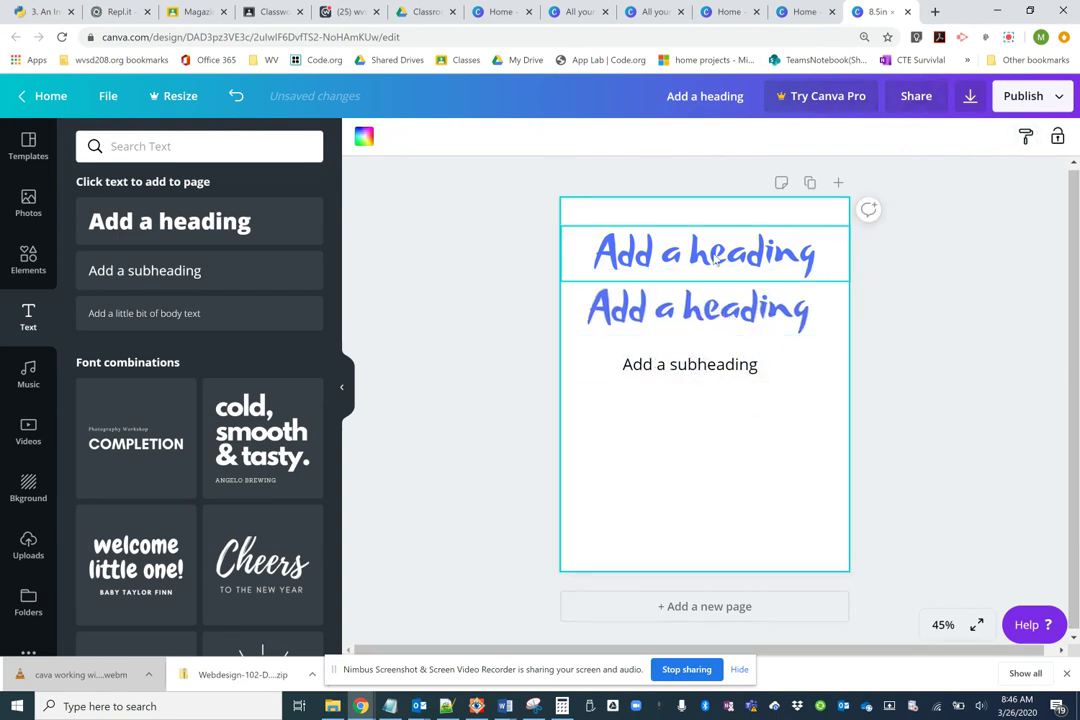
click(715, 300)
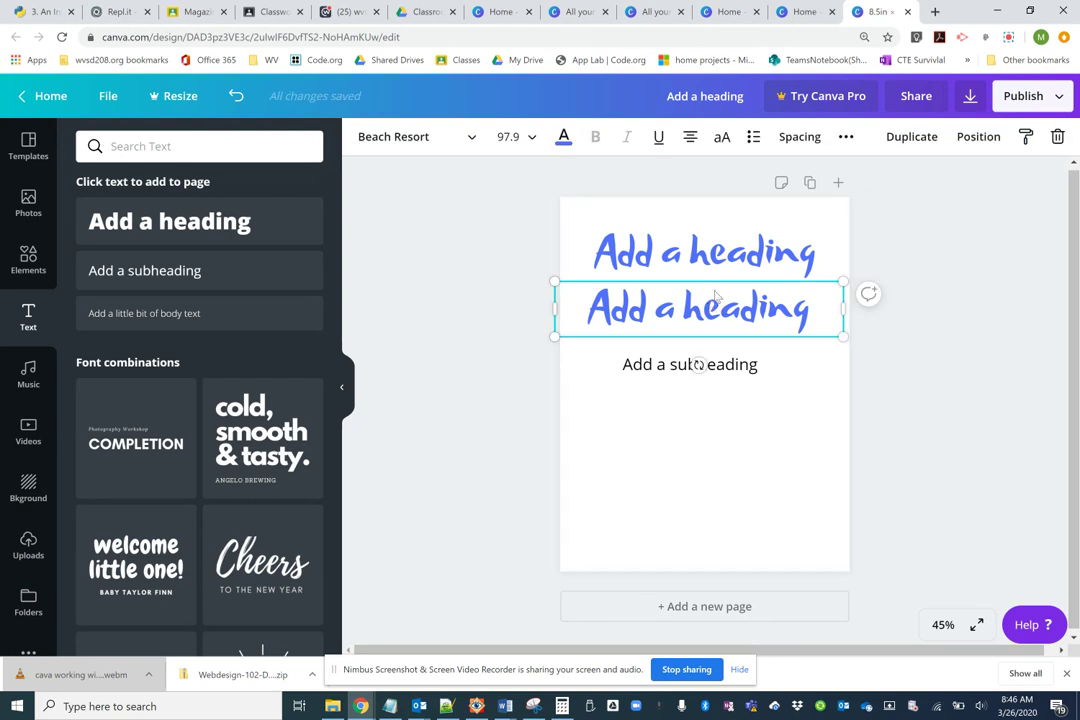
click(978, 138)
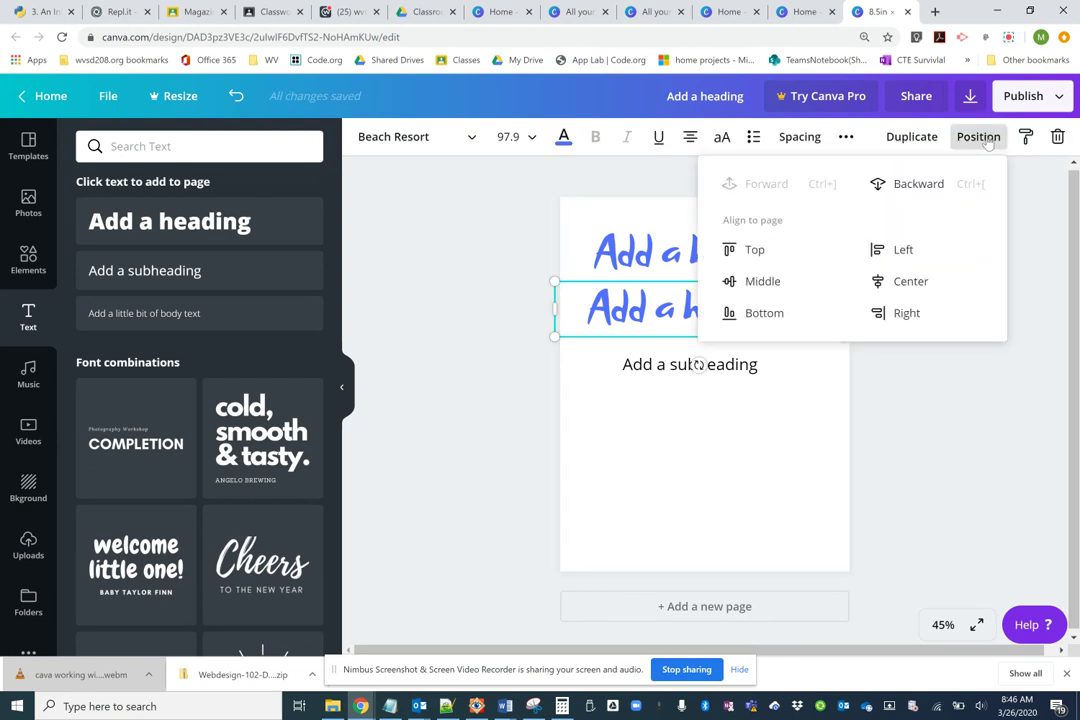
click(750, 395)
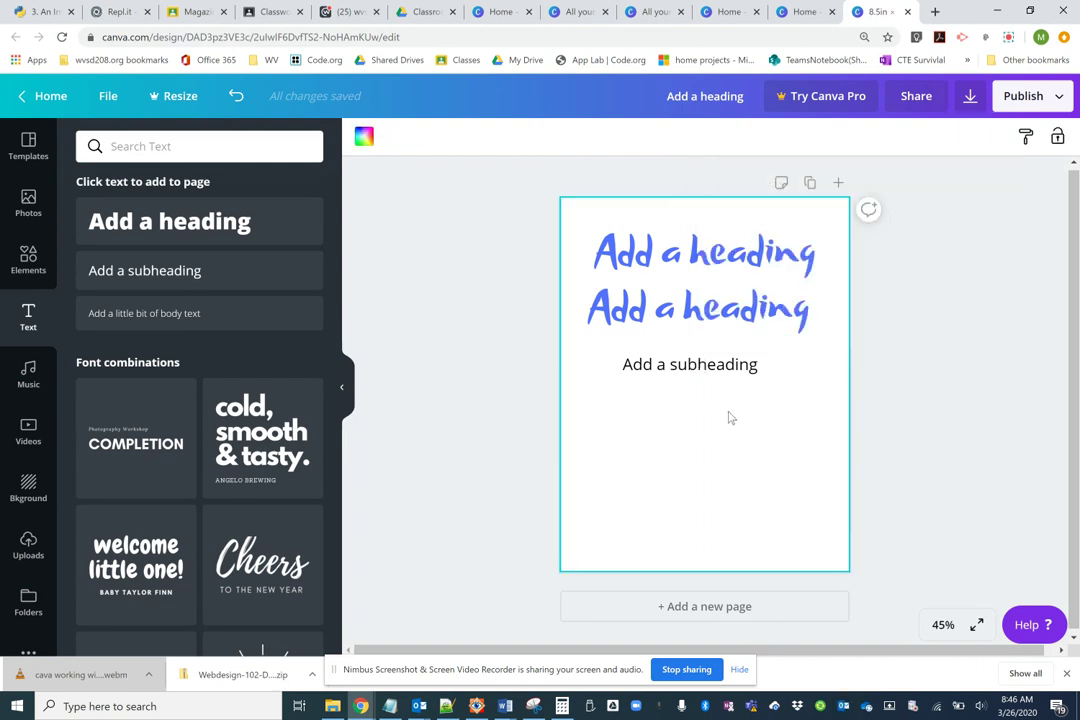
Rotate the lower blue heading so it slants upward to the right and move it up to overlap the upper heading
click(757, 318)
drag(699, 365, 726, 362)
mouse_move(704, 304)
mouse_down()
mouse_move(707, 266)
mouse_move(712, 282)
mouse_up()
Send the slanted heading backward one layer and shift it slightly further over the upper heading
right_click(710, 293)
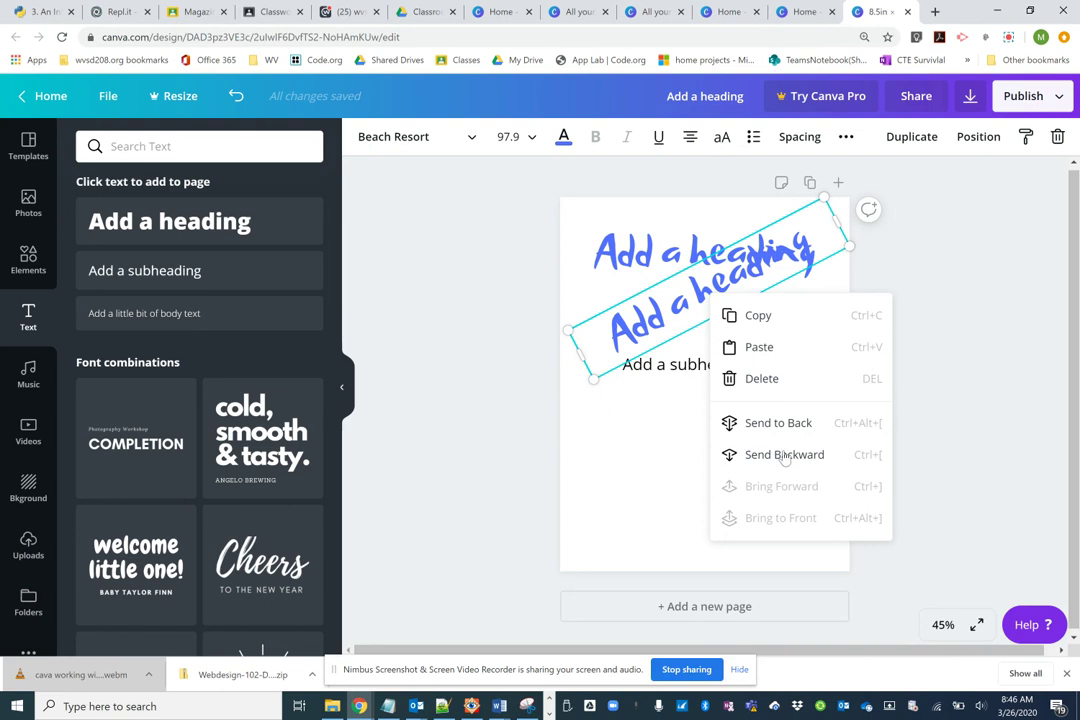
click(785, 455)
drag(688, 278, 696, 281)
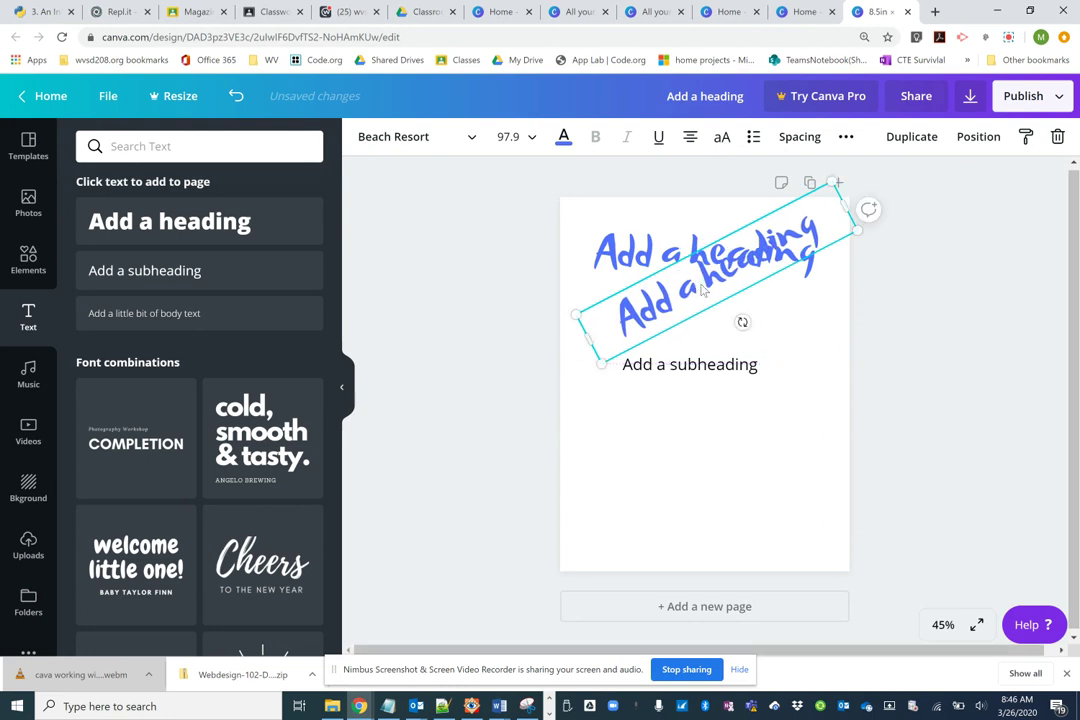
Recolour the slanted heading with the light coral red from the default colours
click(565, 140)
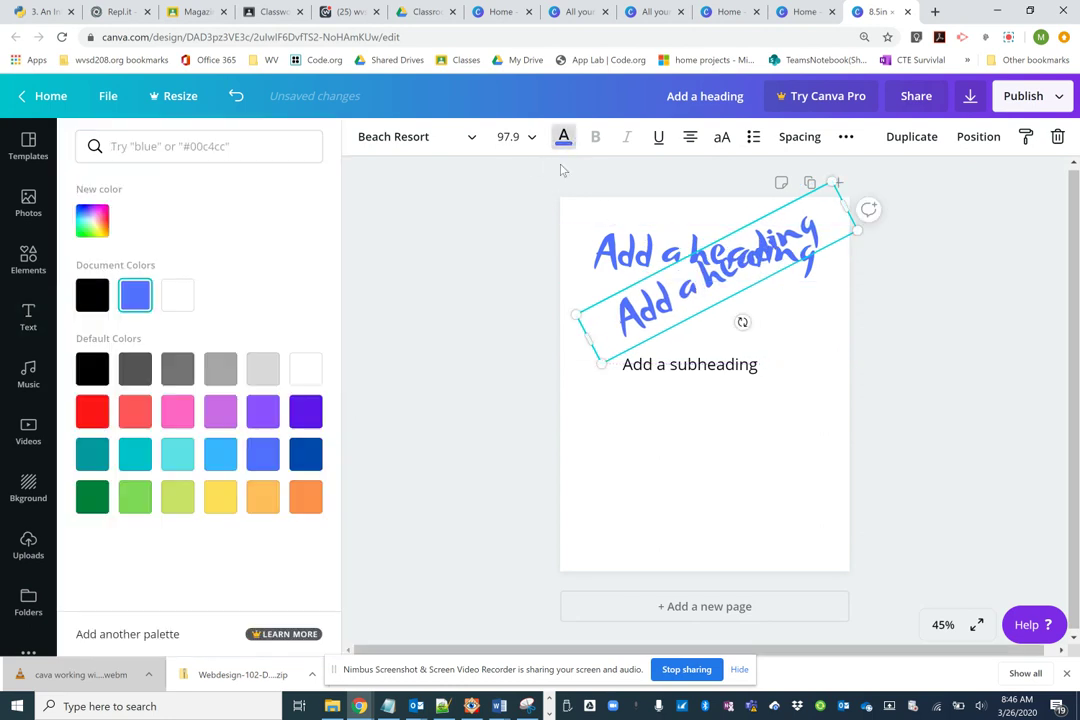
click(137, 412)
click(690, 425)
Send the red slanted heading backward one layer and move it down so it crosses the subheading
drag(697, 272, 698, 289)
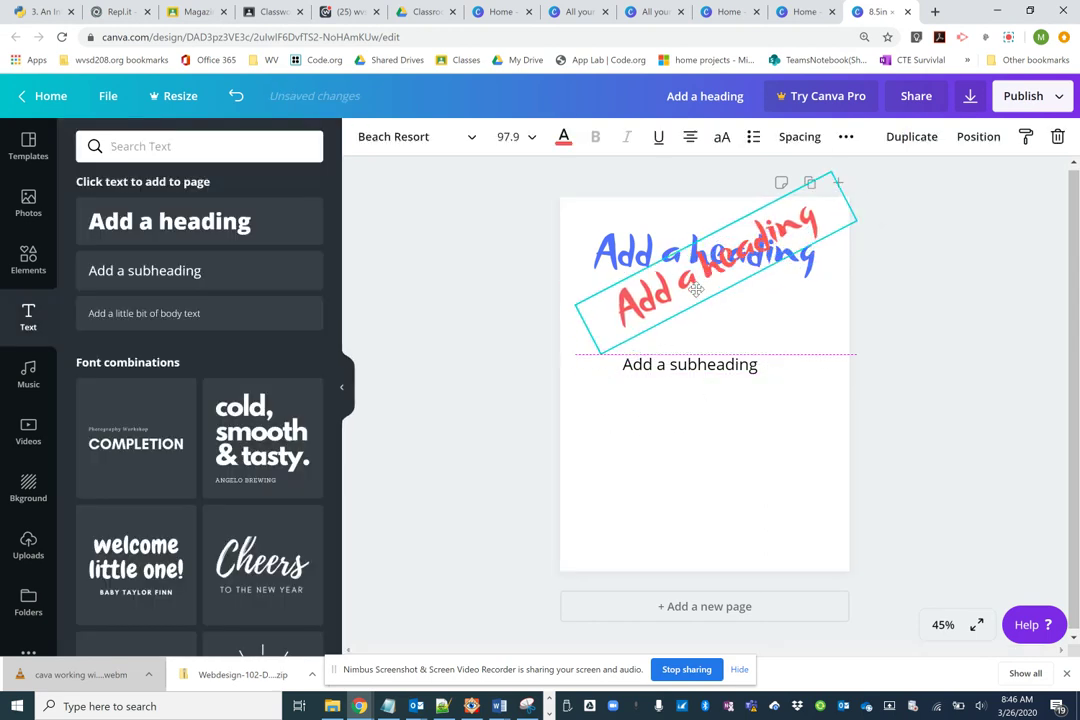
right_click(700, 289)
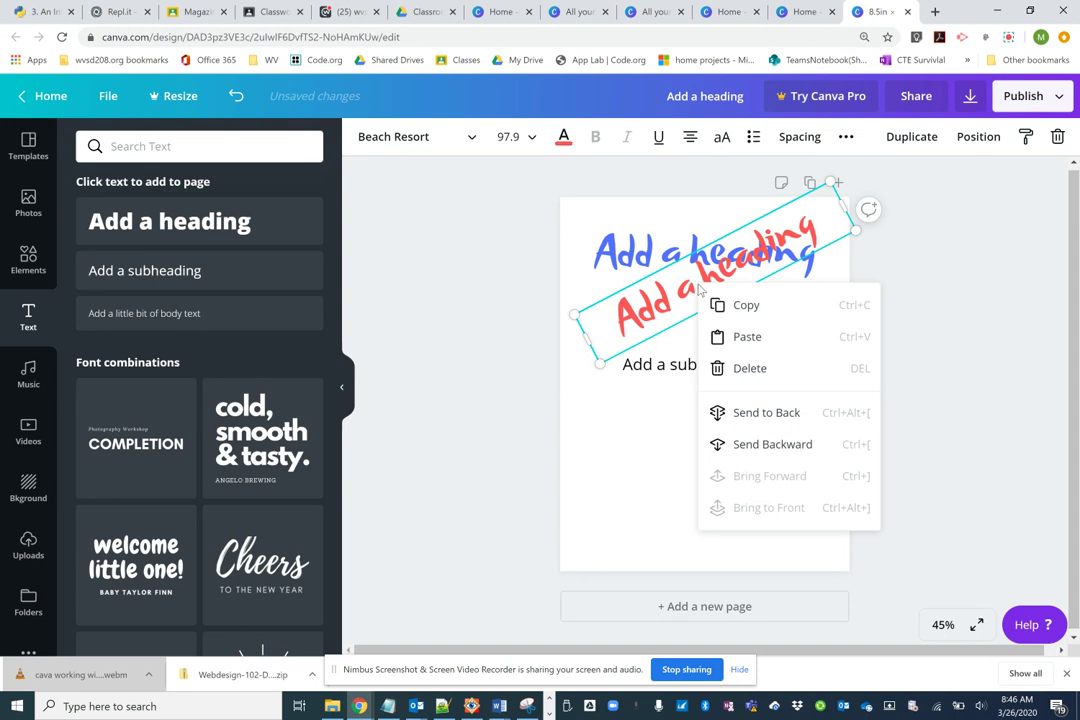
click(748, 443)
drag(692, 292, 679, 313)
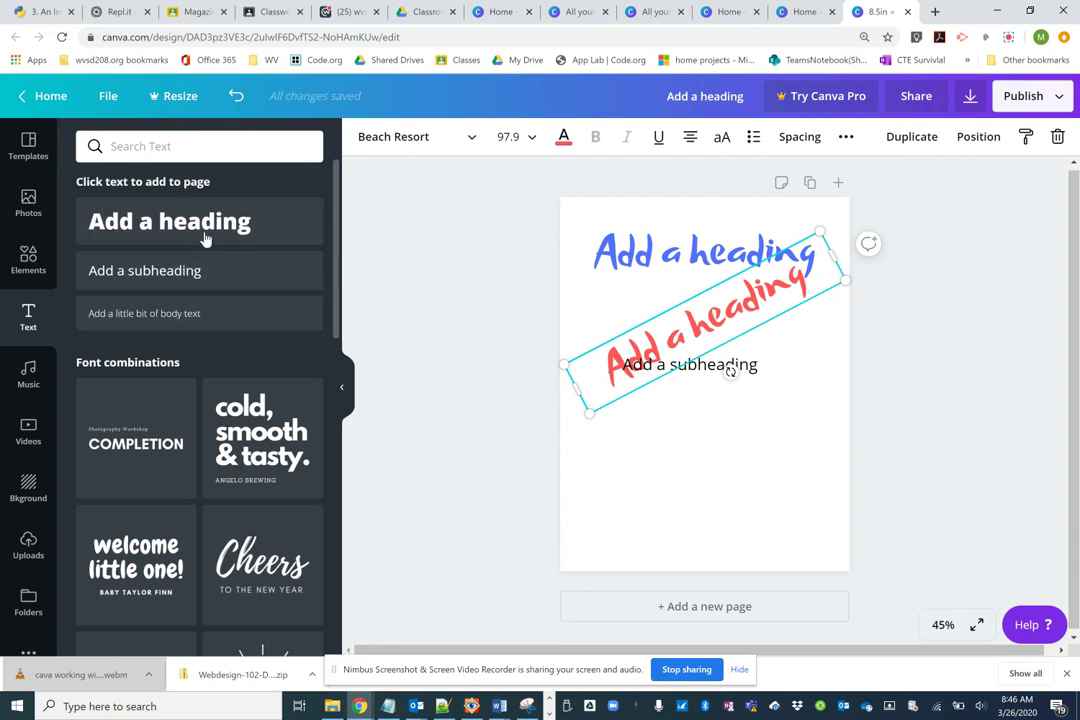
Find the "Baby Boy!" design among the font combinations and place it on the lower part of the page
scroll(210, 266, down, 10)
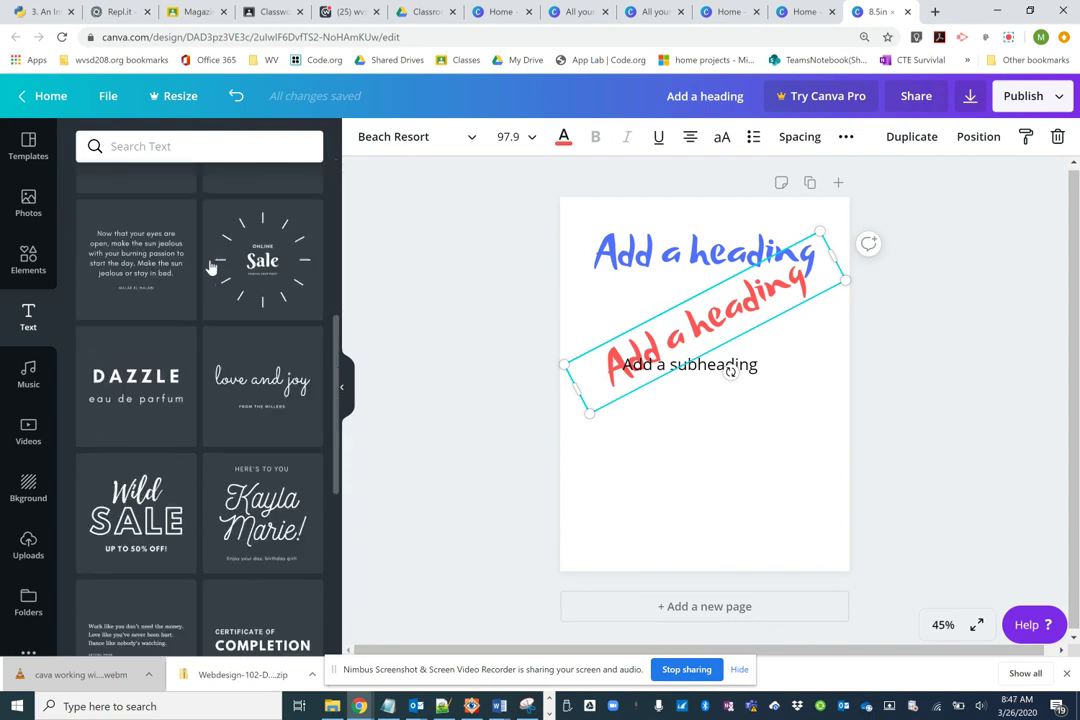
scroll(210, 266, down, 10)
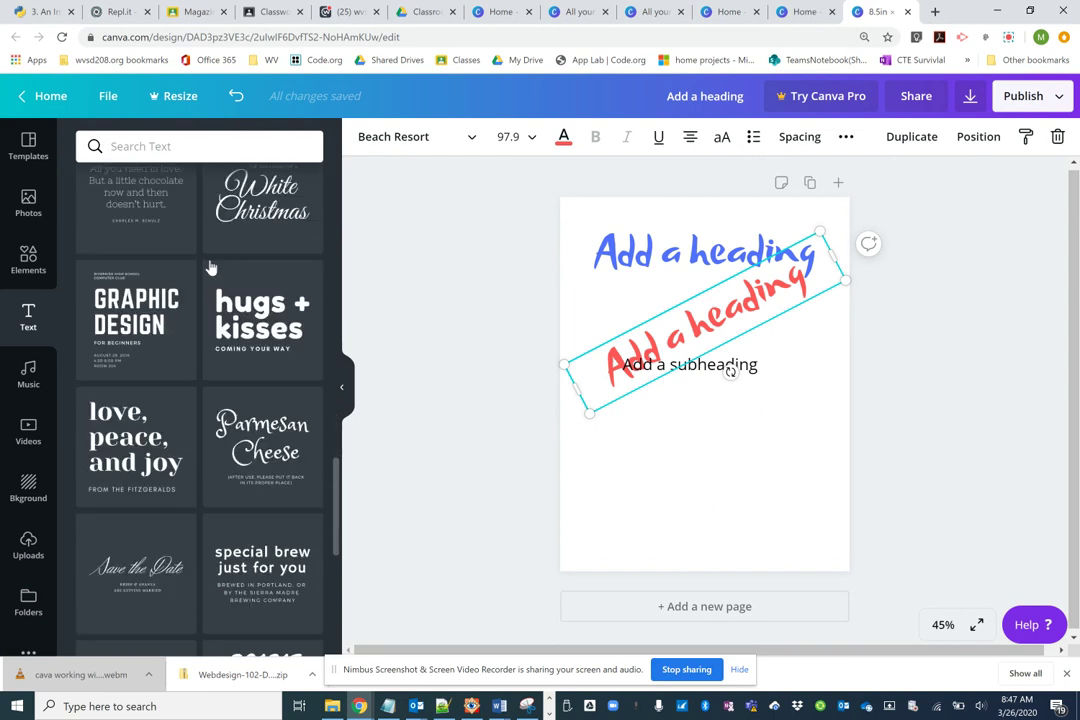
scroll(210, 266, down, 10)
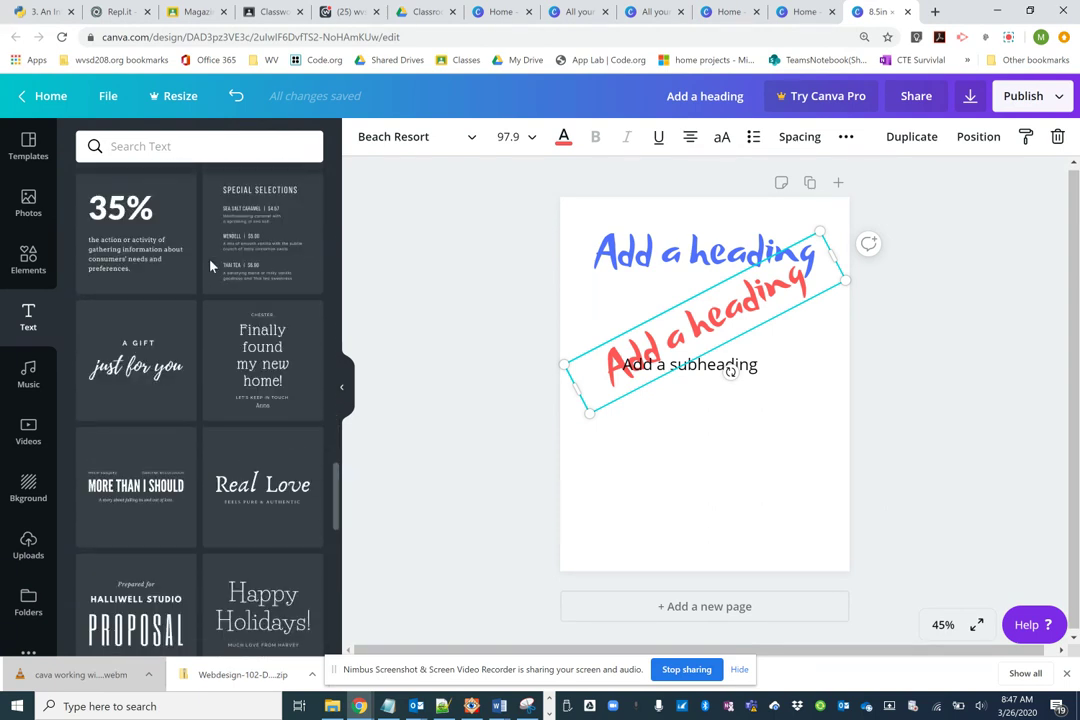
scroll(210, 266, down, 5)
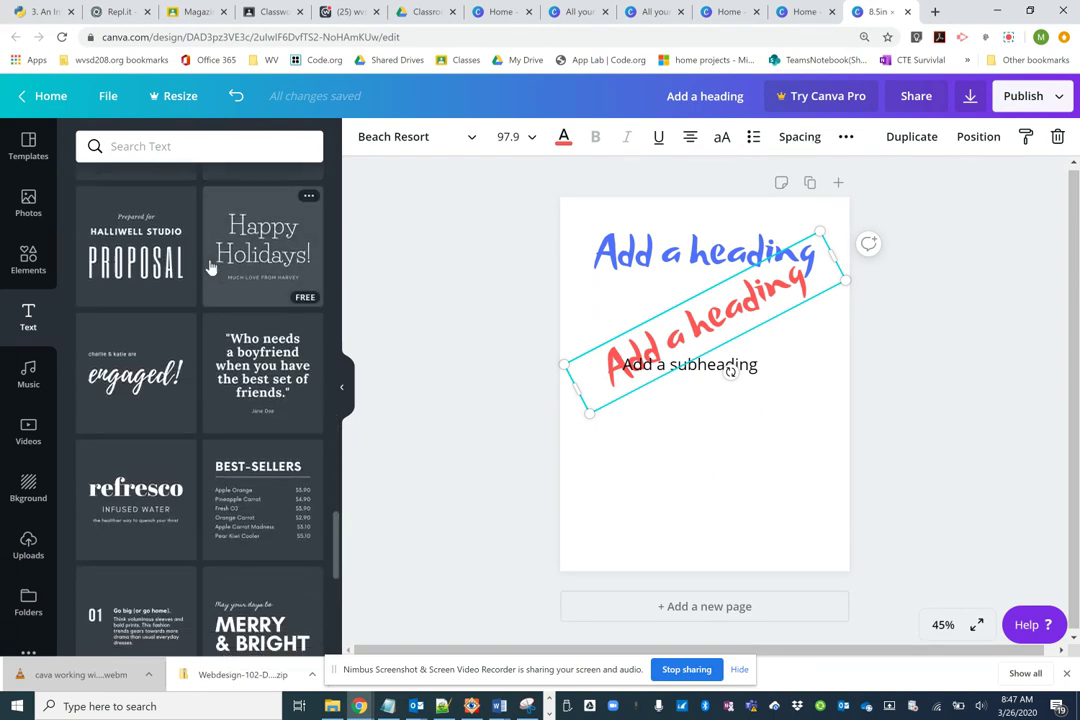
scroll(210, 266, down, 3)
drag(117, 292, 648, 443)
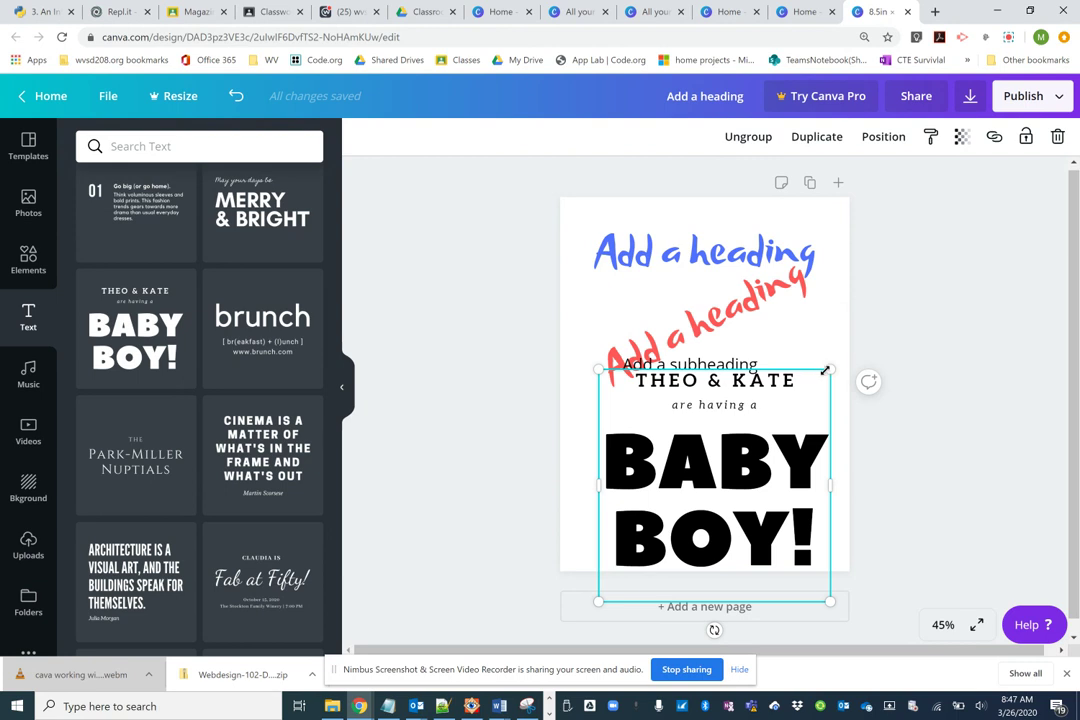
Shrink the "Baby Boy!" text group to roughly half the page width and centre it below the subheading
drag(829, 373, 755, 441)
drag(709, 491, 742, 411)
click(801, 374)
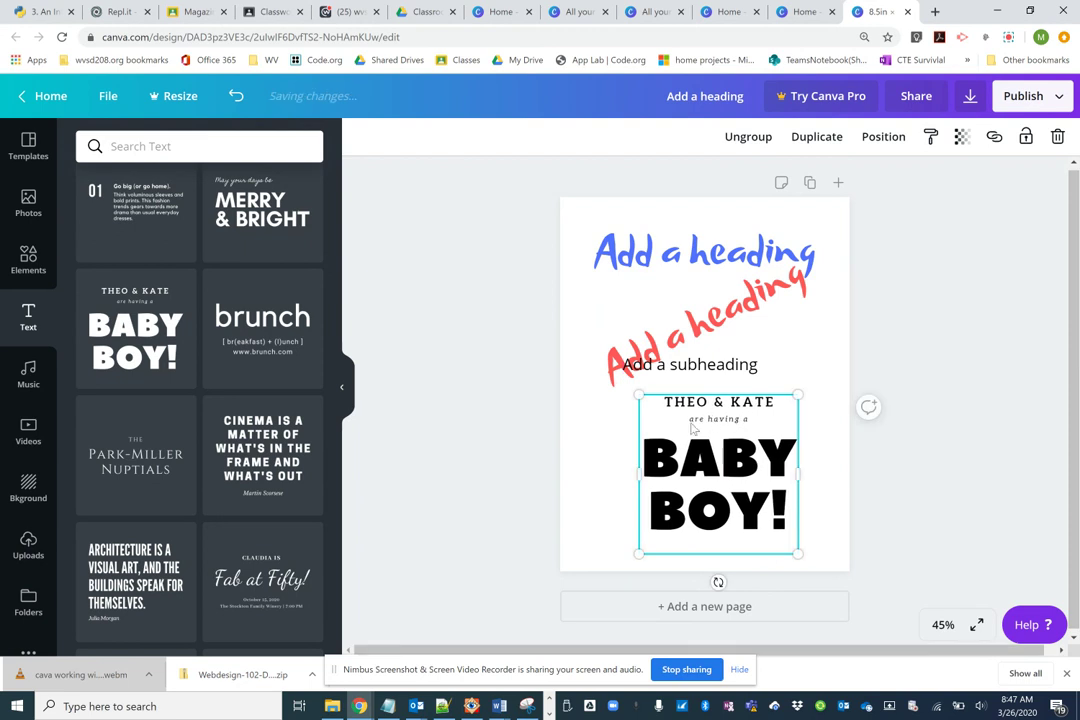
click(718, 465)
drag(746, 408, 733, 411)
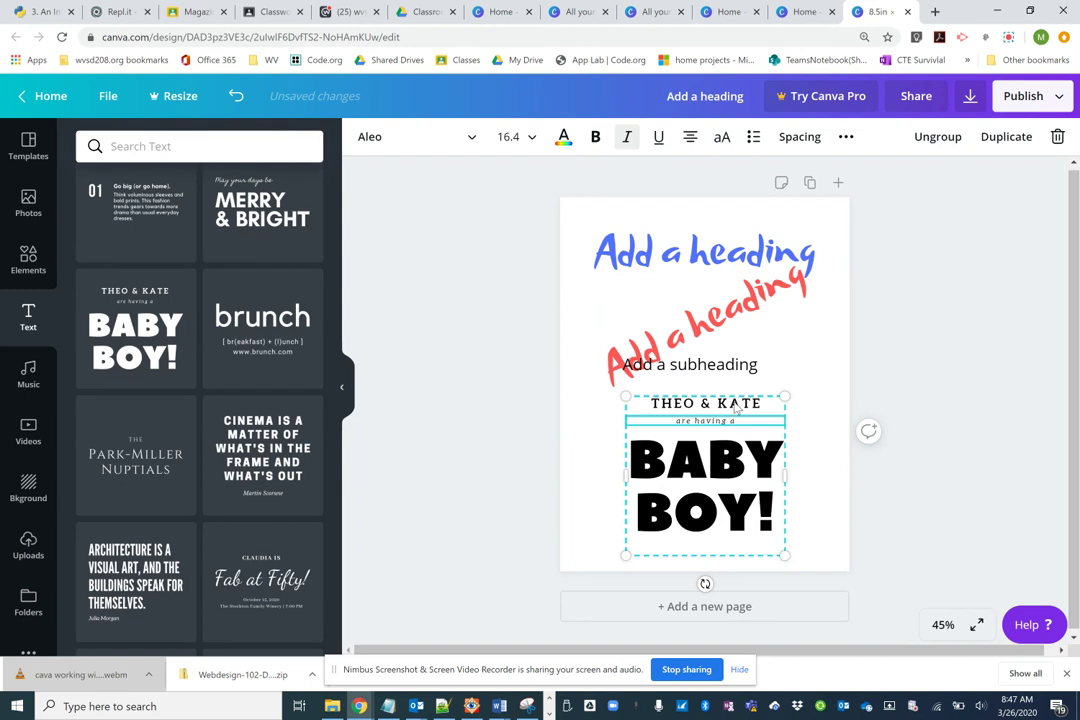
Try deleting the names line from the "Baby Boy!" text group, and undo the deletion
key(Delete)
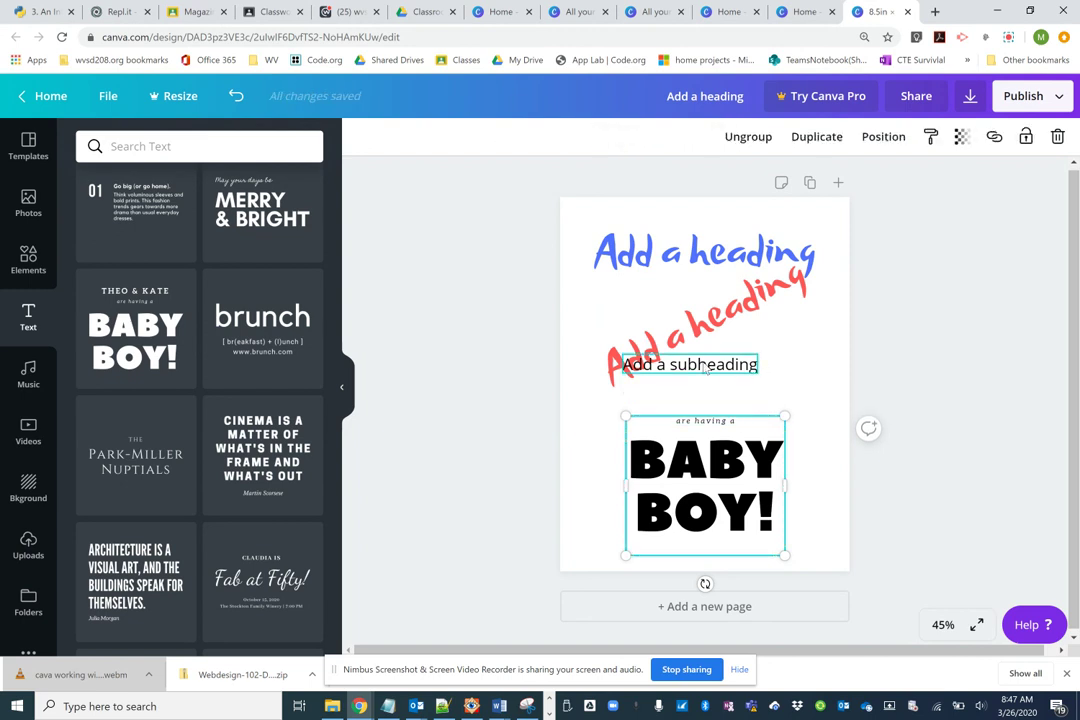
click(236, 100)
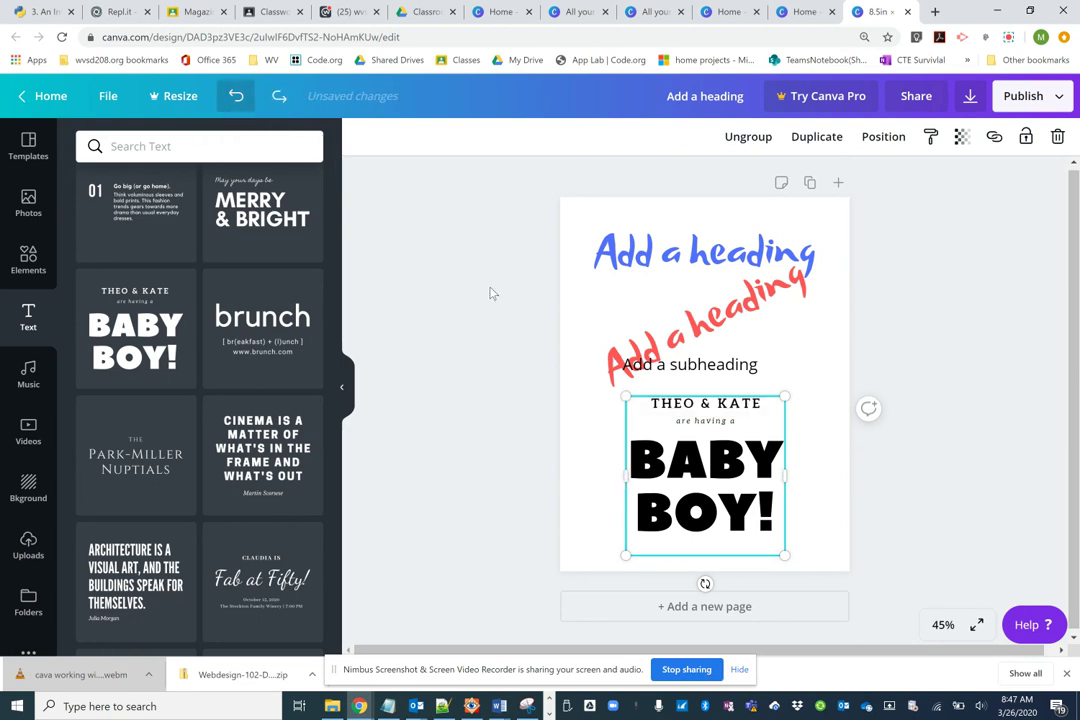
Ungroup the "Baby Boy!" combination into separate text lines
click(700, 408)
right_click(712, 428)
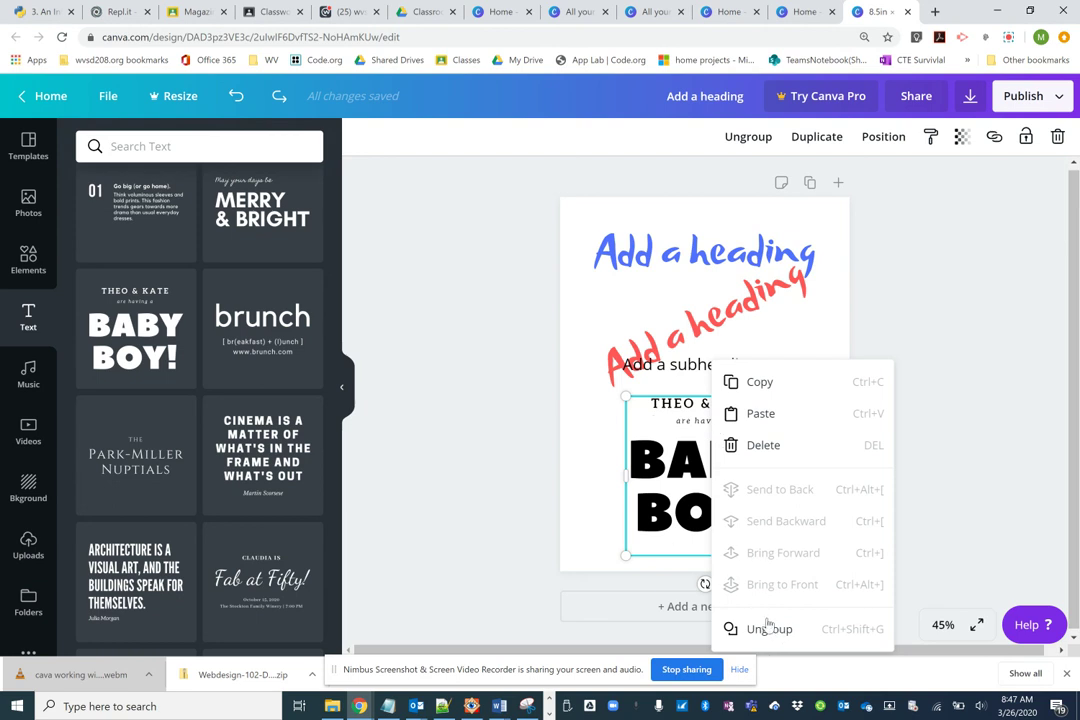
click(772, 630)
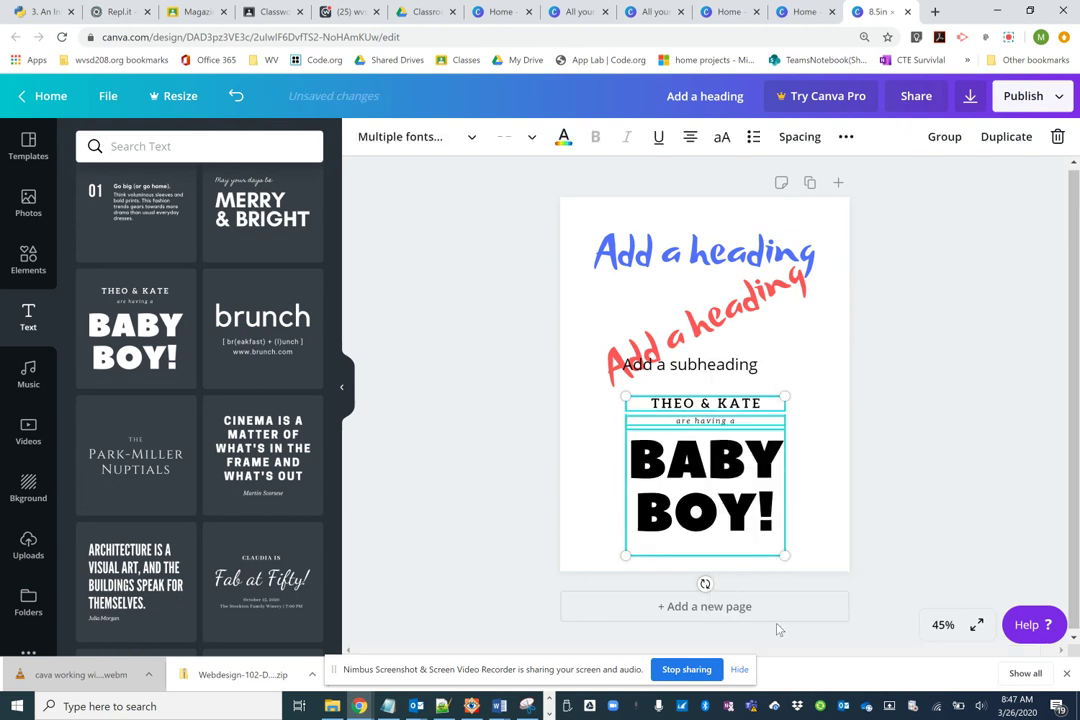
Move "are having a" below "BABY BOY!" and place the names line, enlarged to font size 32.2, above it
drag(739, 398, 704, 564)
click(846, 426)
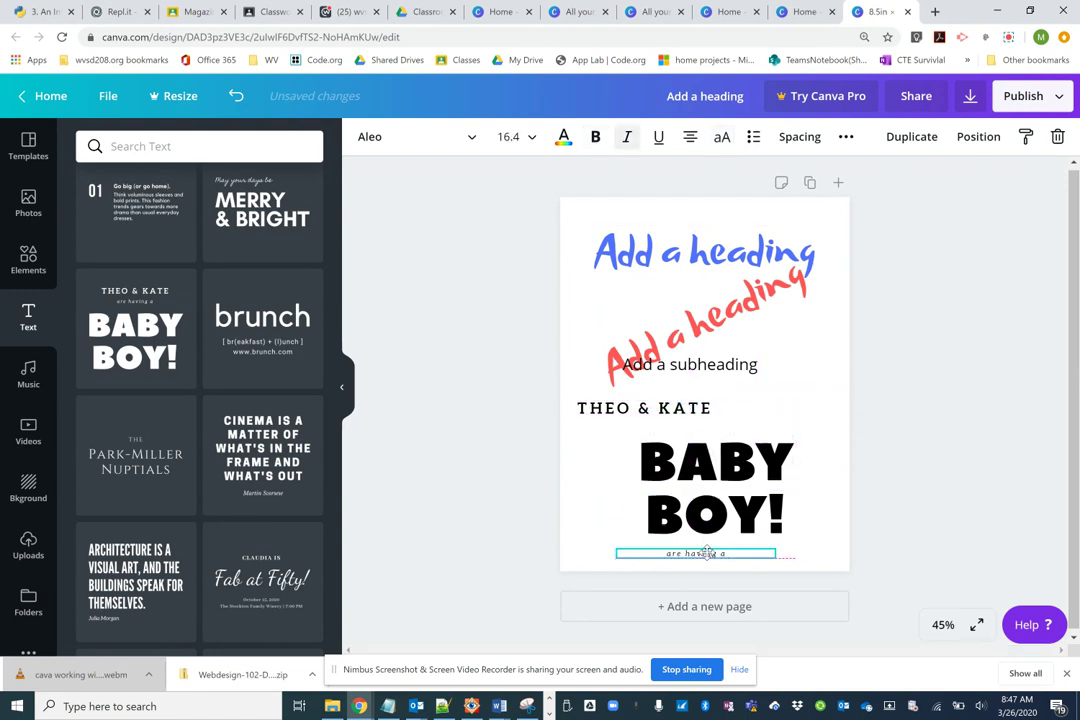
click(659, 430)
drag(619, 414, 671, 419)
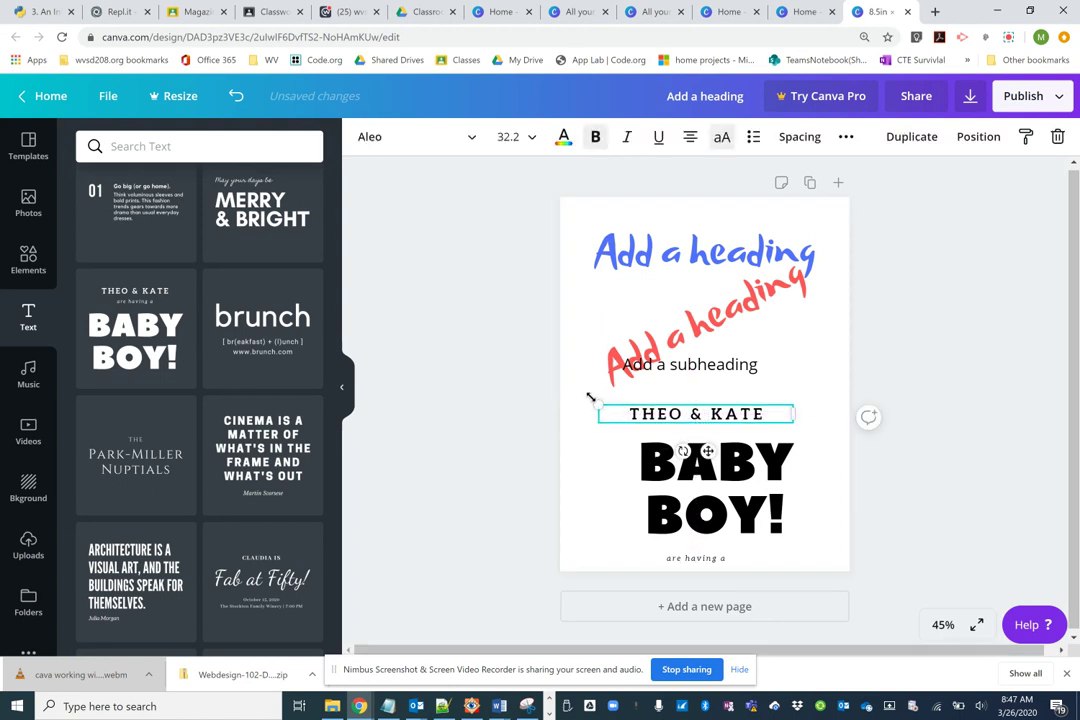
Group the names line, "BABY BOY!" and "are having a" together and shift the group slightly up and to the right
drag(570, 401, 629, 497)
click(597, 539)
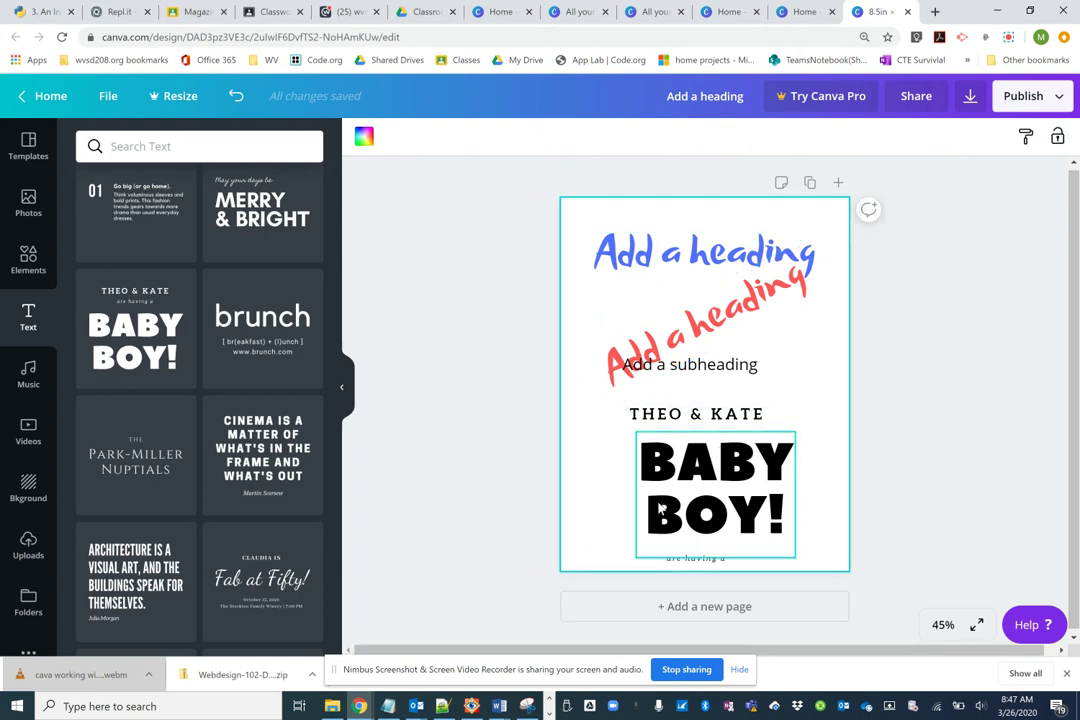
click(690, 414)
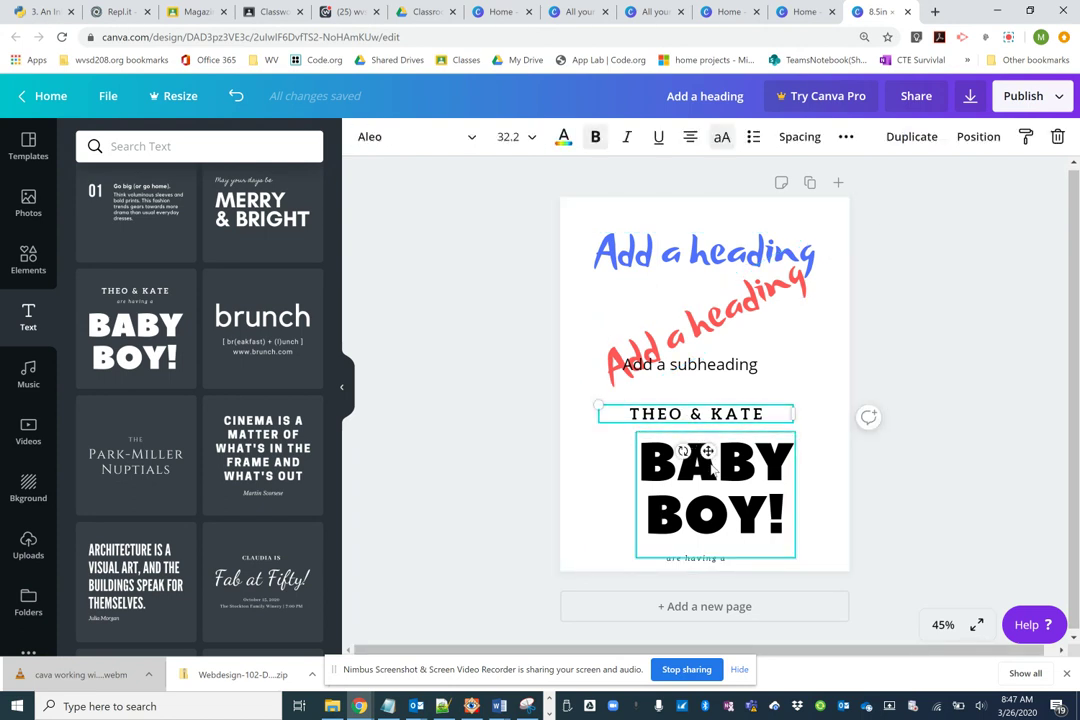
click(699, 431)
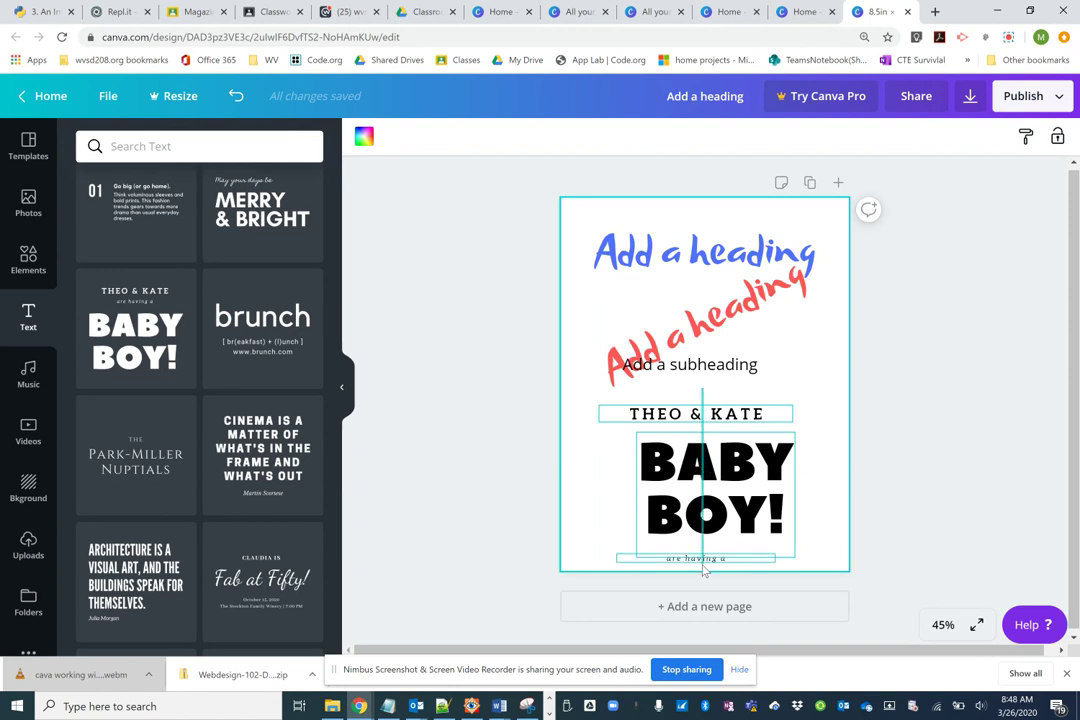
drag(703, 570, 704, 568)
right_click(722, 492)
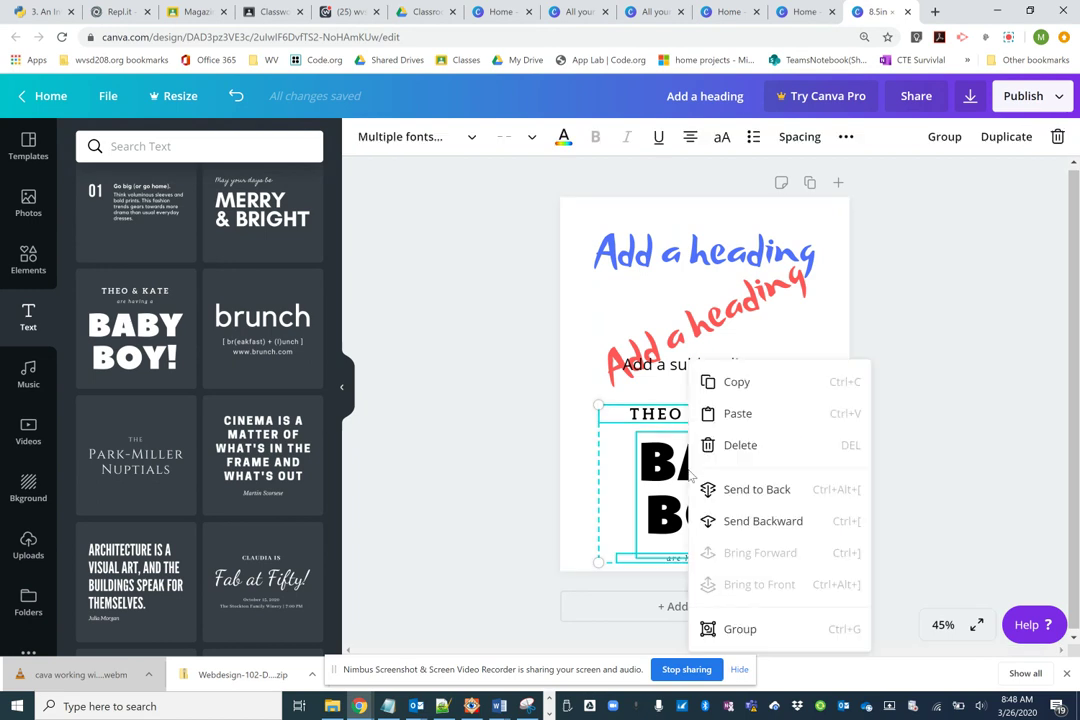
click(742, 632)
mouse_move(693, 471)
mouse_down()
mouse_move(703, 441)
mouse_move(693, 468)
mouse_move(702, 463)
mouse_up()
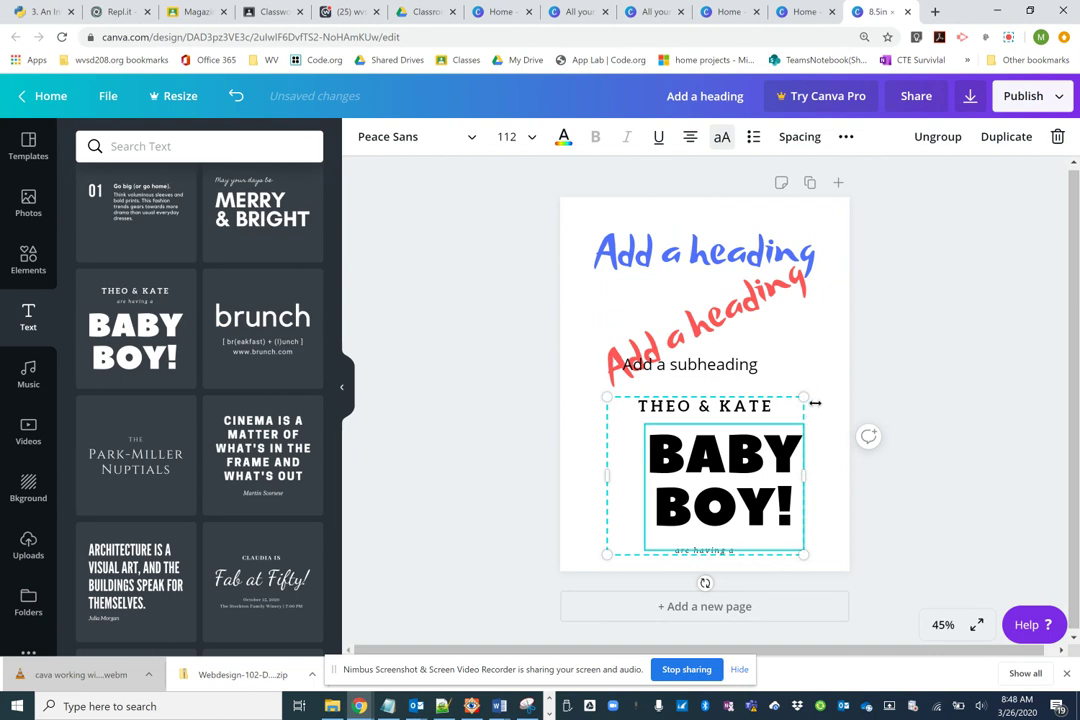
click(820, 371)
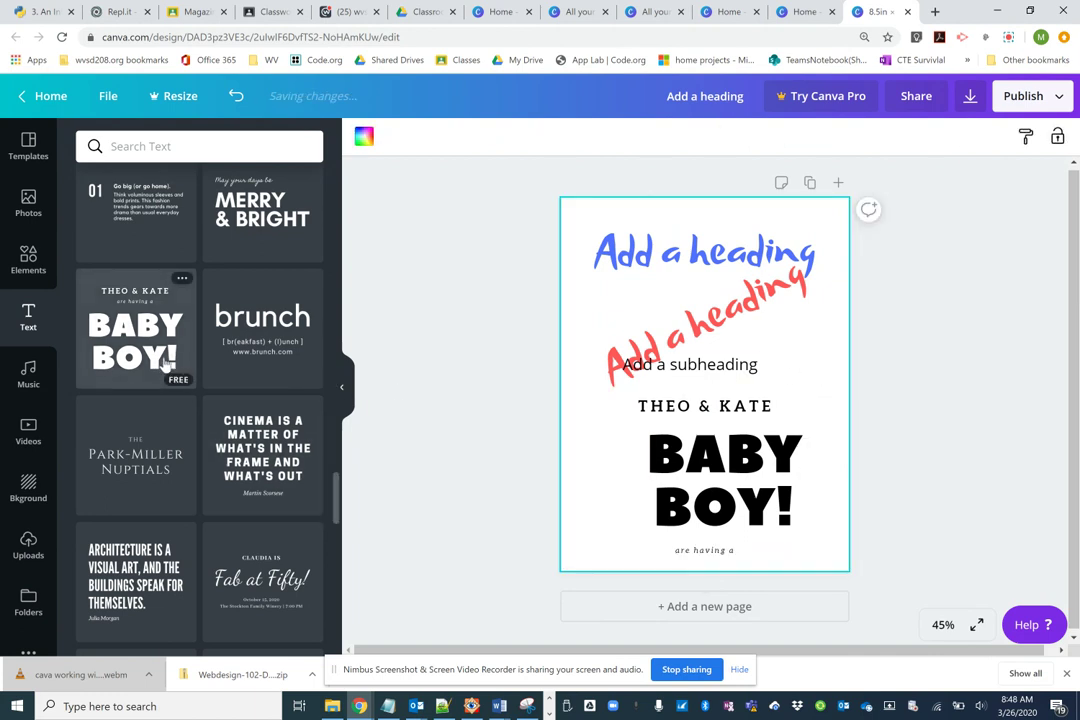
scroll(170, 358, down, 5)
scroll(170, 361, up, 6)
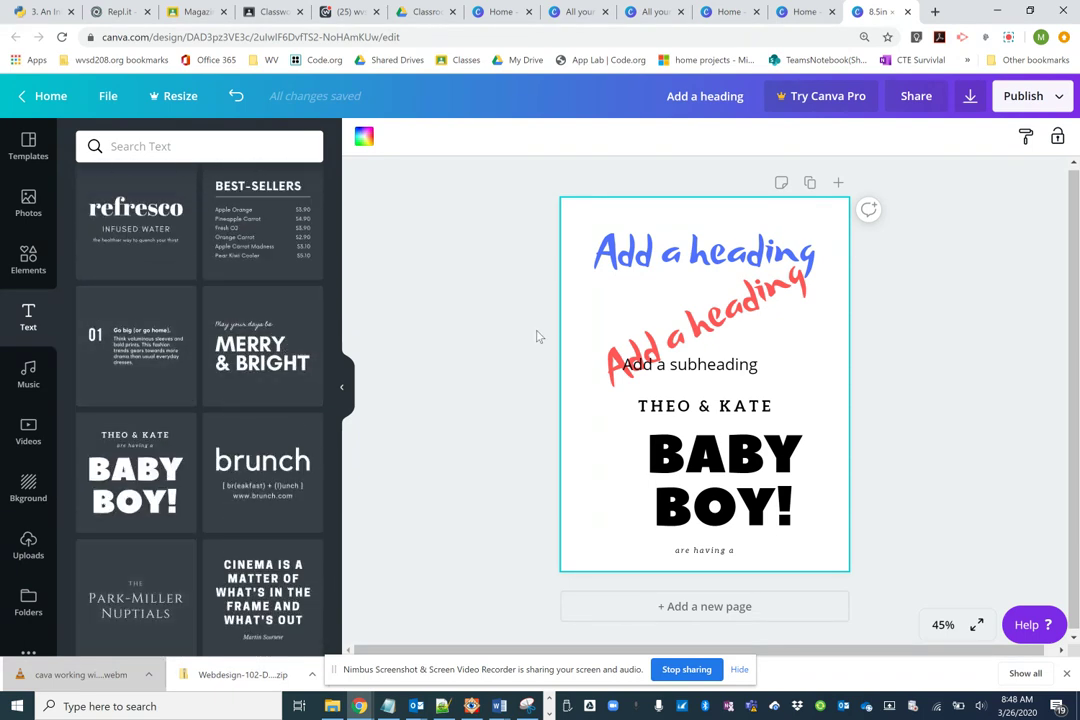